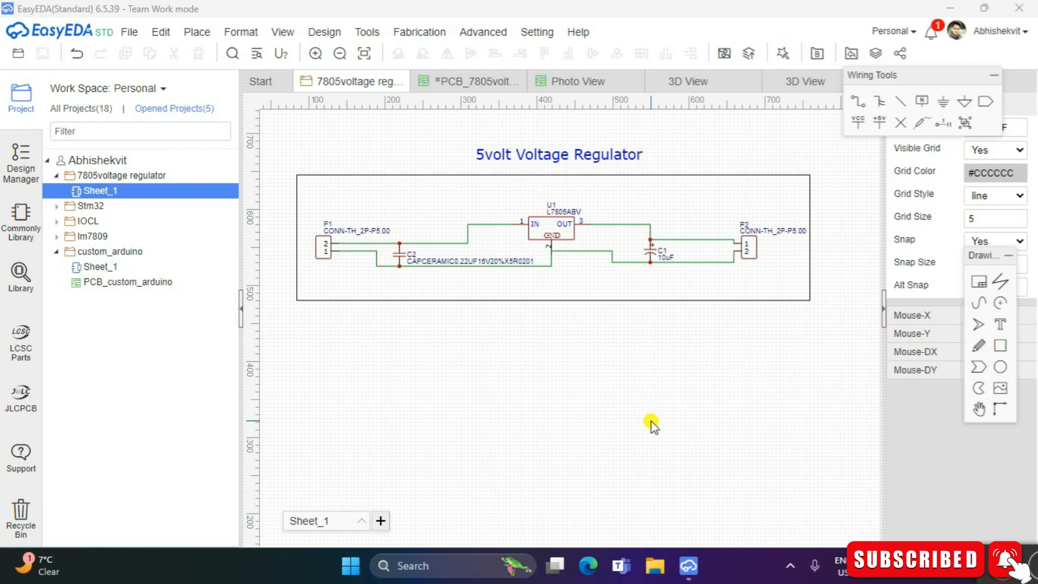
# Step: Move the floating Wiring Tools palette clear of the canvas properties
pyautogui.click(129, 32)
pyautogui.moveTo(145, 54)
pyautogui.moveTo(883, 81); pyautogui.dragTo(898, 50)
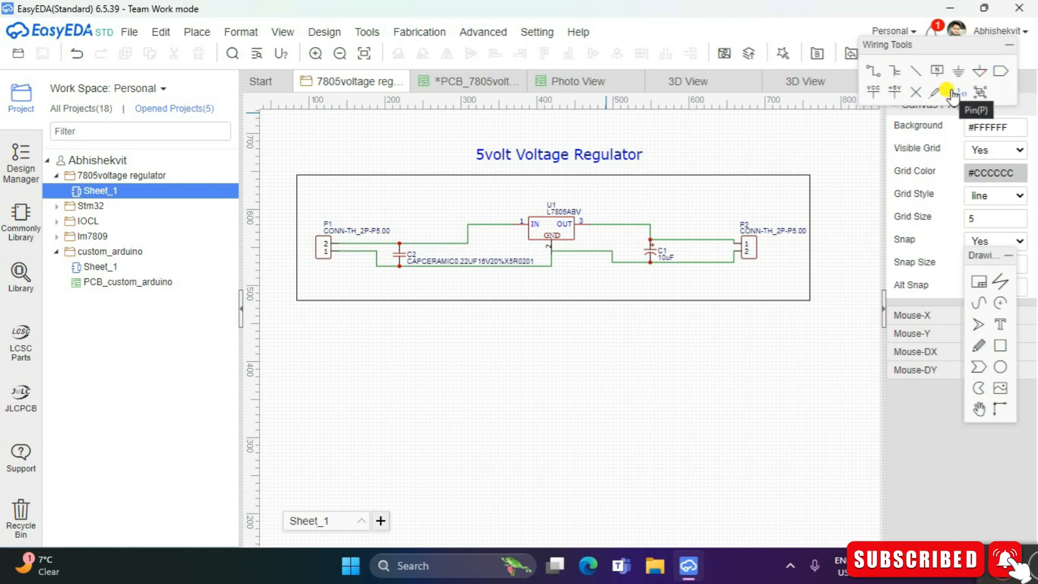
# Step: Browse the commonly used component library from the supply flags down to the display parts
pyautogui.click(17, 219)
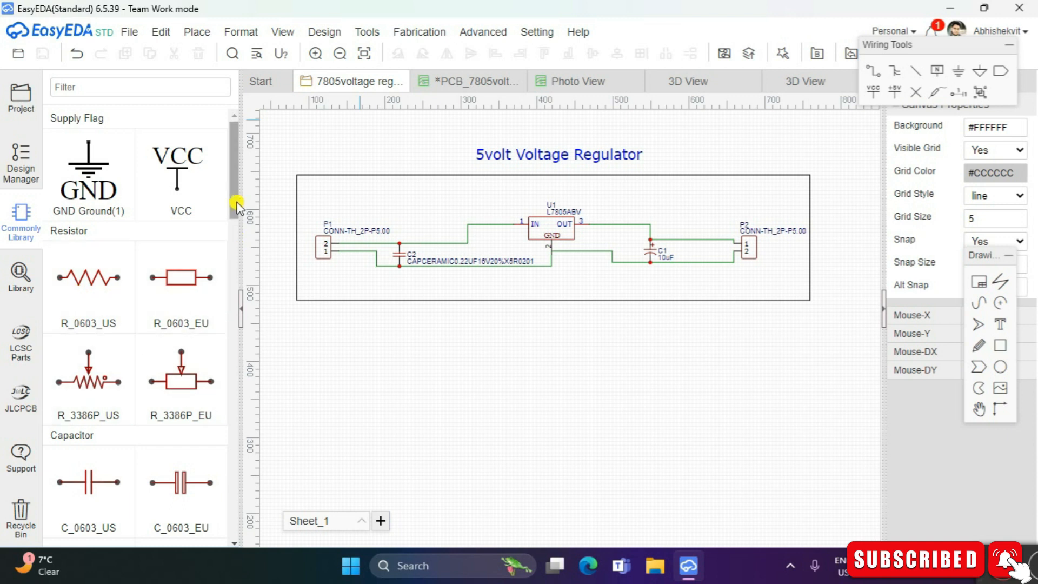
pyautogui.moveTo(232, 199); pyautogui.dragTo(235, 339)
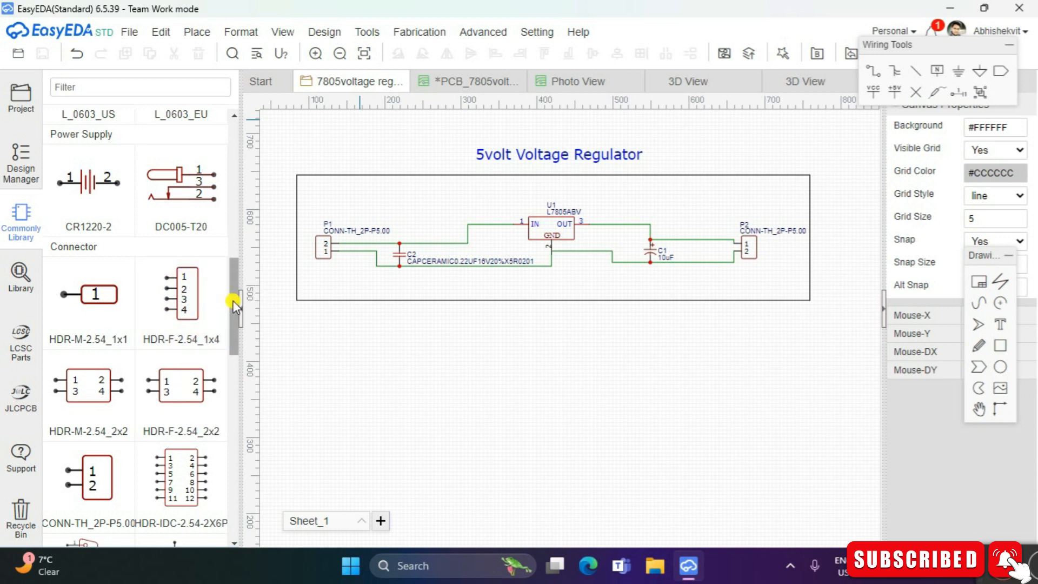
pyautogui.moveTo(234, 300); pyautogui.dragTo(238, 402)
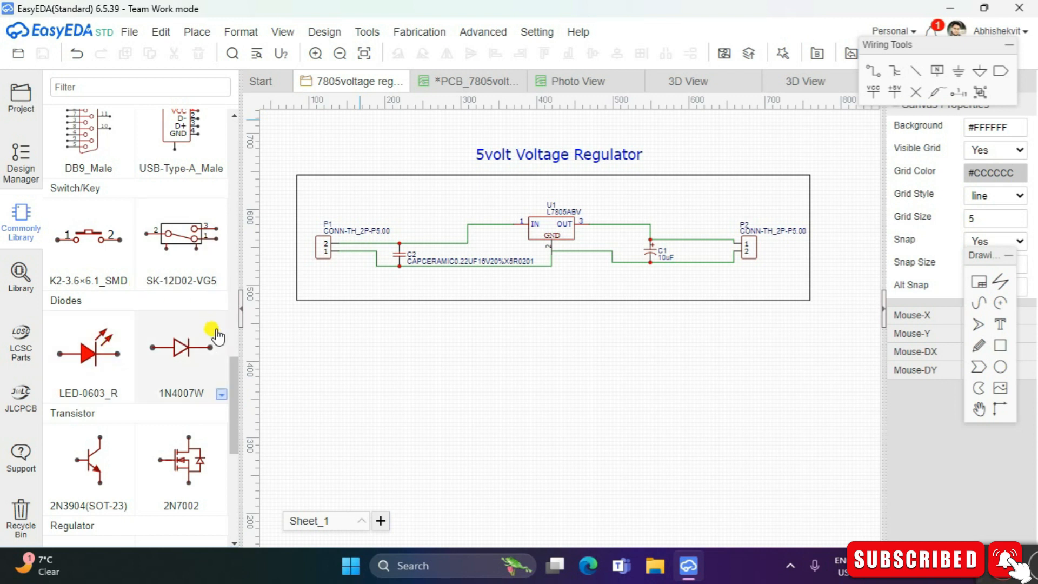
pyautogui.moveTo(232, 374); pyautogui.dragTo(239, 489)
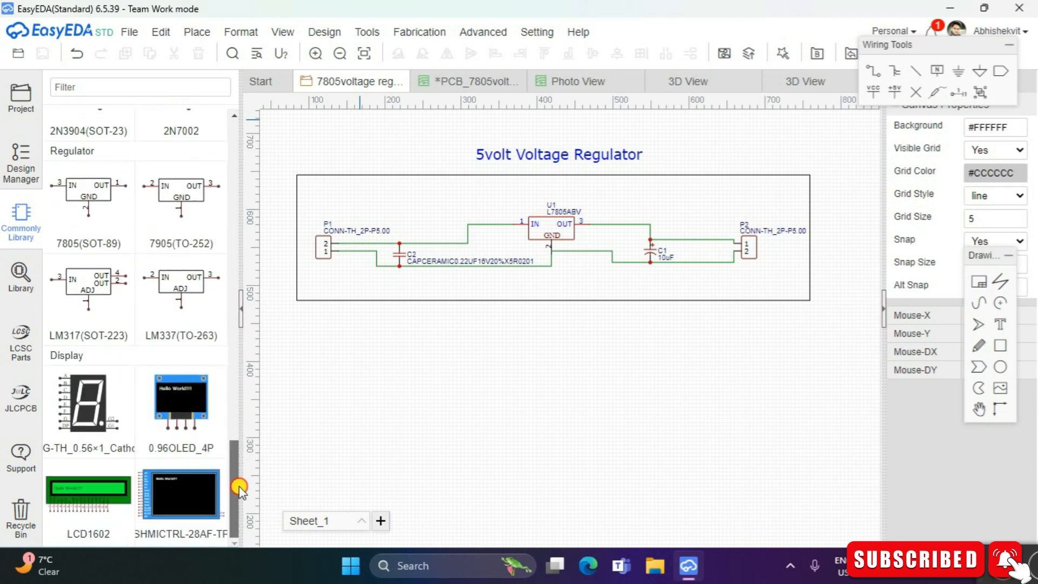
# Step: Open the component library and preview IR21844PBF and CT4-0805Y224M500 among the "0.22uF Ceramic Capacitor DIP" results
pyautogui.click(21, 273)
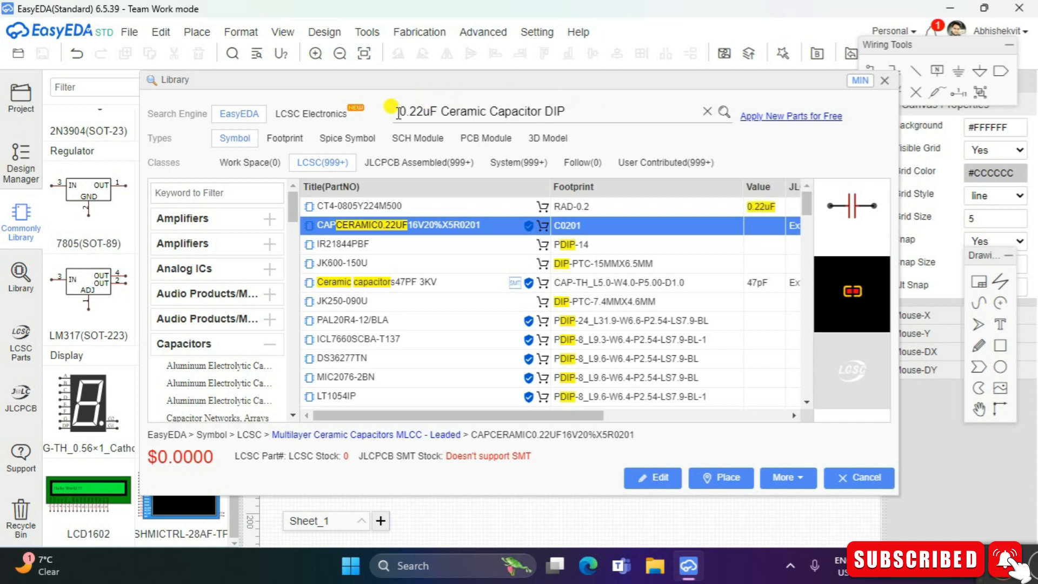
pyautogui.moveTo(397, 111); pyautogui.dragTo(442, 112)
pyautogui.moveTo(399, 111); pyautogui.dragTo(568, 110)
pyautogui.click(569, 110)
pyautogui.click(860, 288)
pyautogui.click(413, 244)
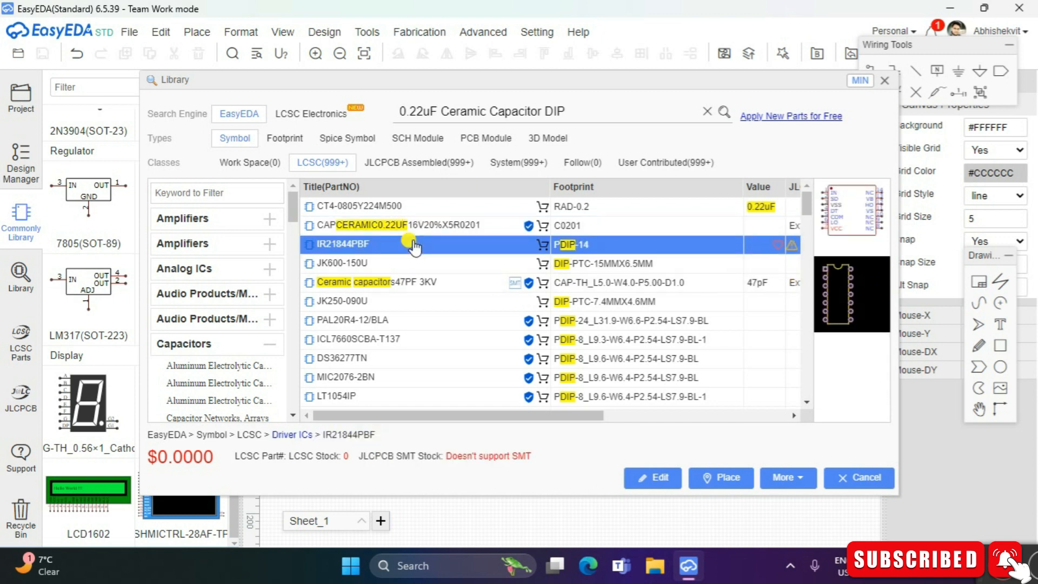
pyautogui.click(394, 207)
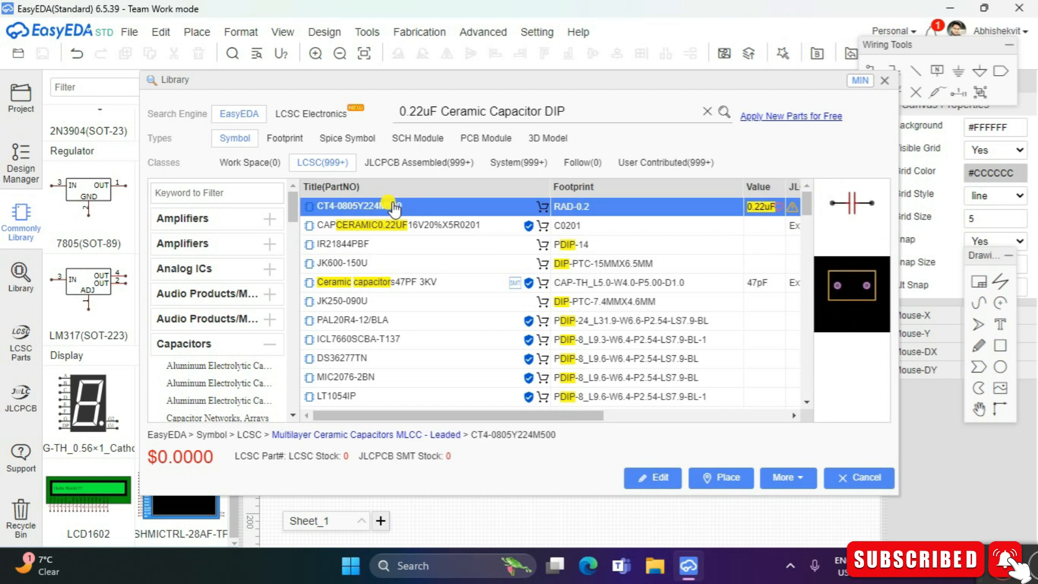
pyautogui.click(837, 391)
pyautogui.moveTo(839, 397); pyautogui.dragTo(867, 373)
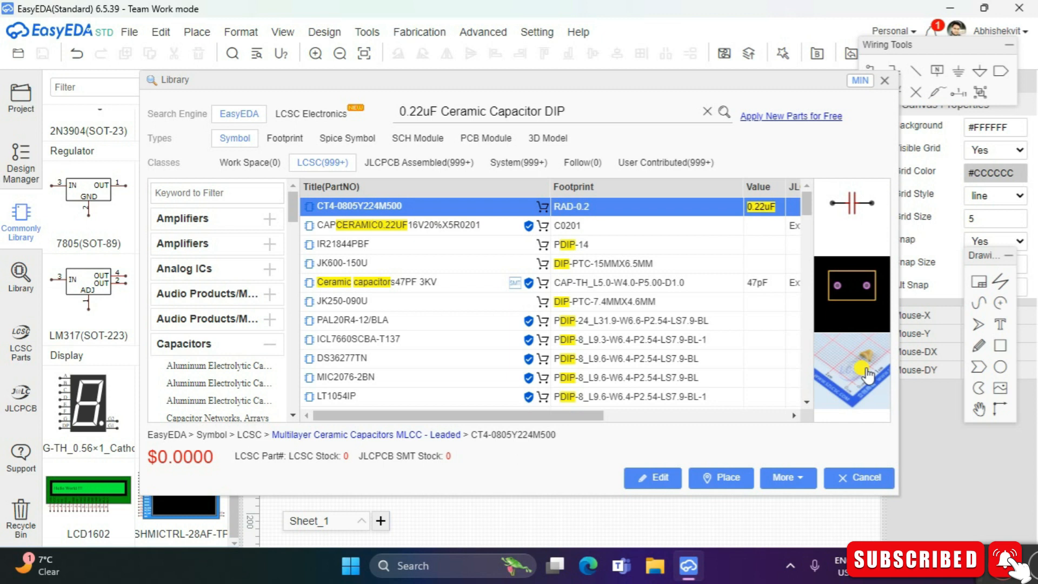
# Step: Place one CAPCERAMIC0.22UF16V20%X5R0201 capacitor from the library on the empty sheet area below the schematic frame
pyautogui.click(404, 226)
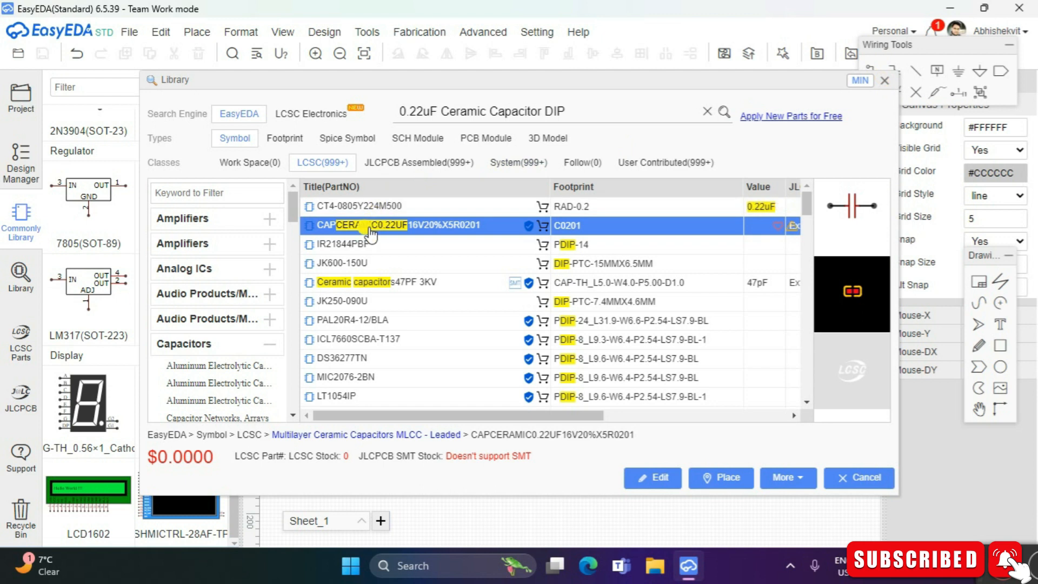
pyautogui.click(720, 478)
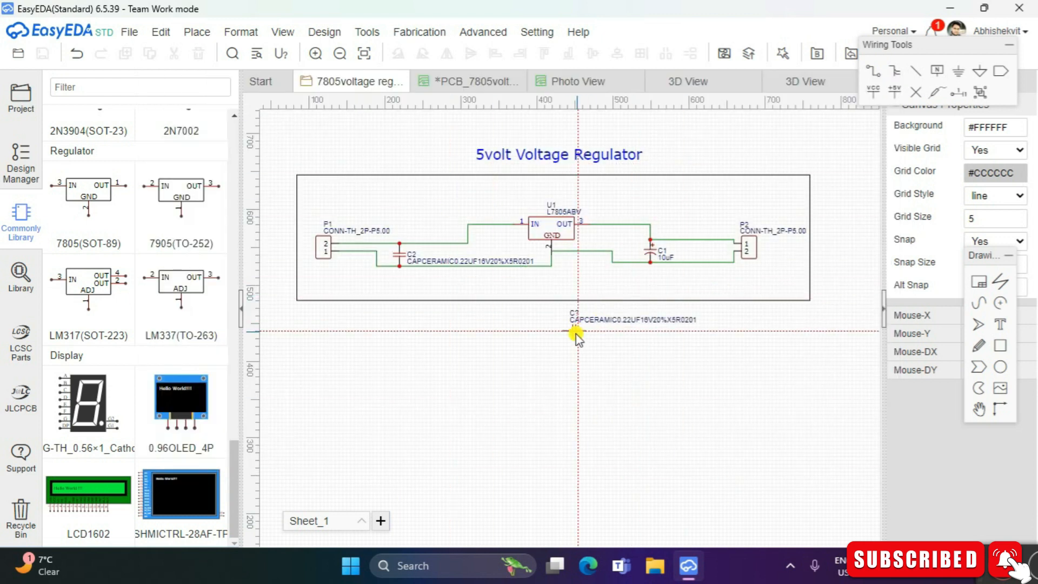
pyautogui.click(494, 354)
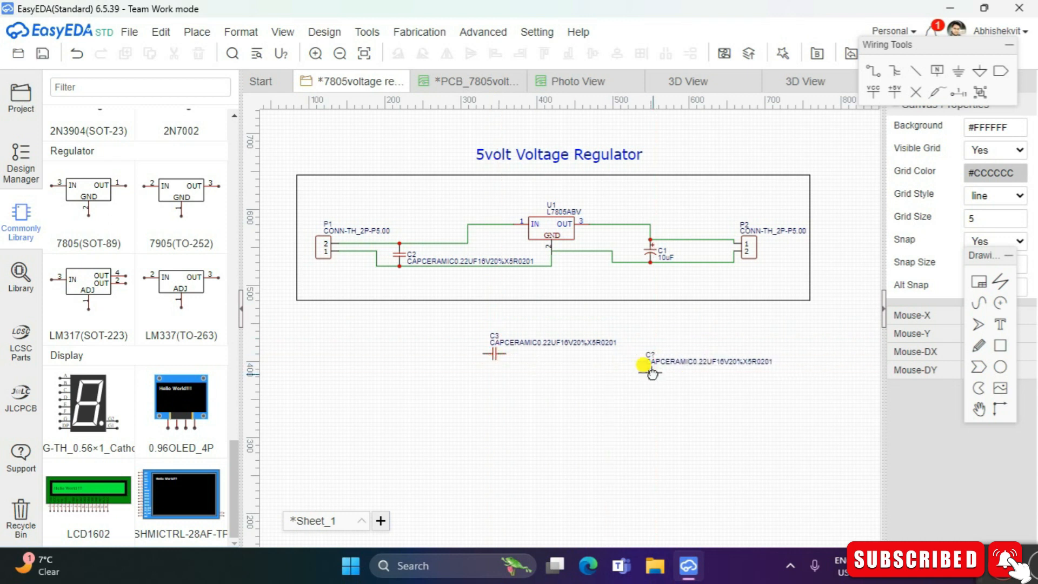
pyautogui.press('Escape')
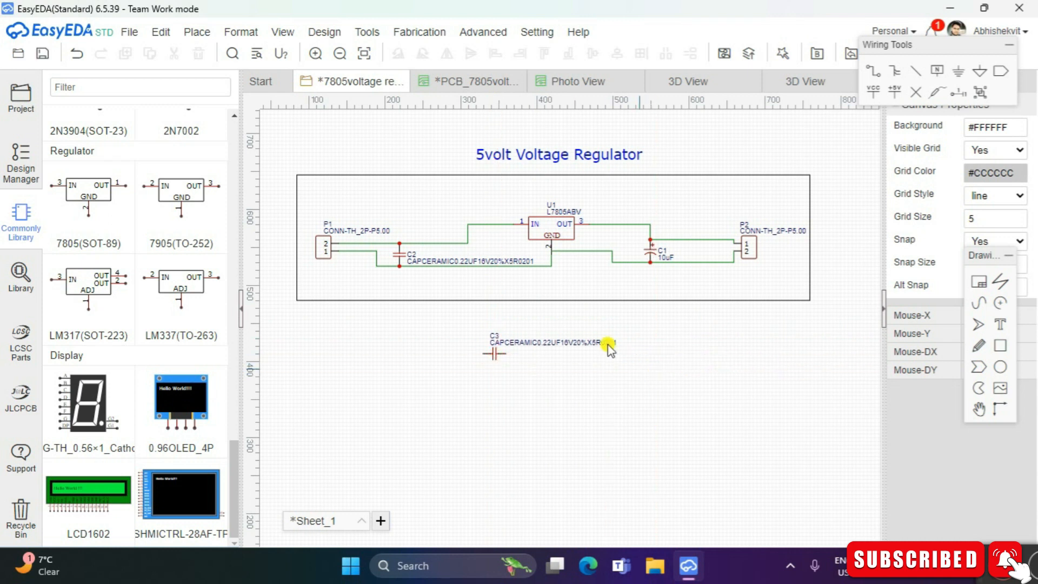
# Step: Delete the loose ceramic capacitor below the schematic frame
pyautogui.click(493, 350)
pyautogui.rightClick(491, 348)
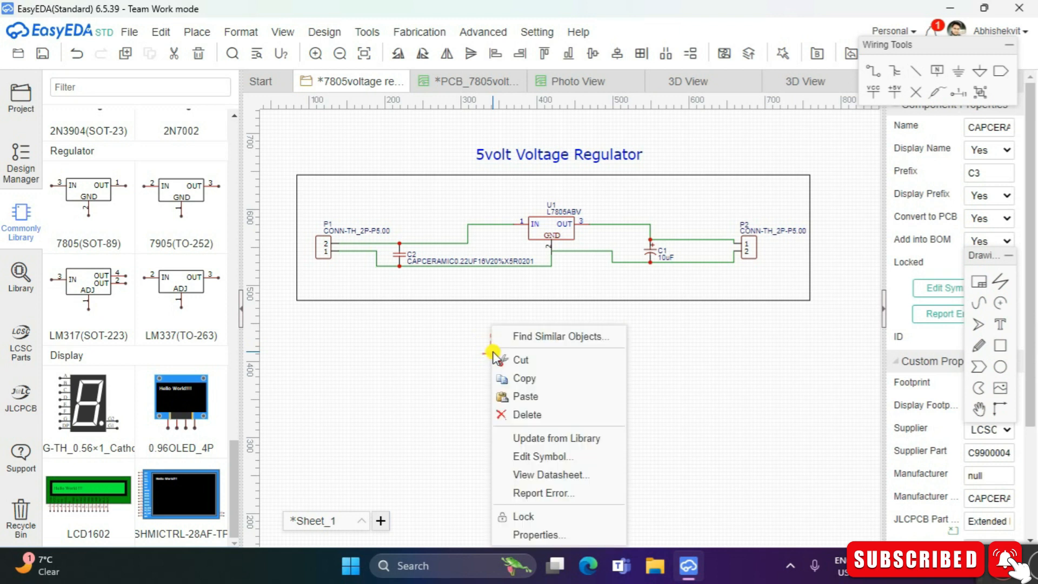
pyautogui.click(539, 412)
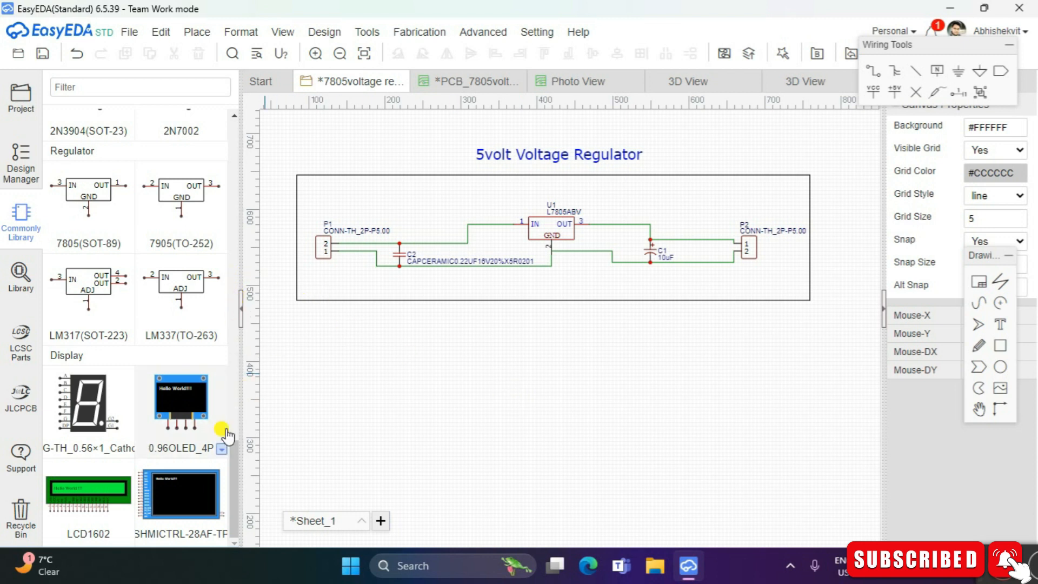
pyautogui.moveTo(231, 447); pyautogui.dragTo(229, 297)
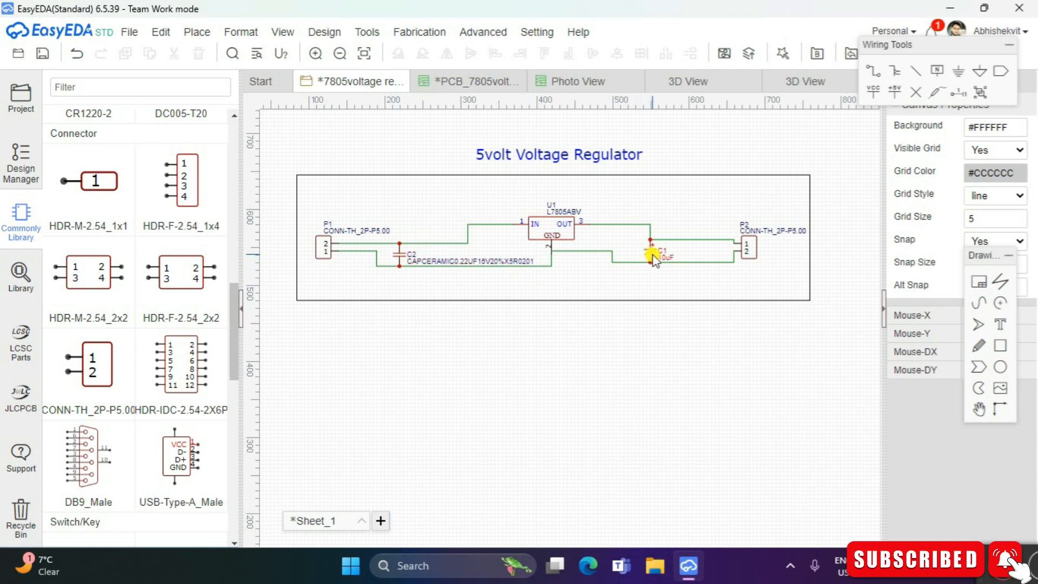
pyautogui.click(282, 31)
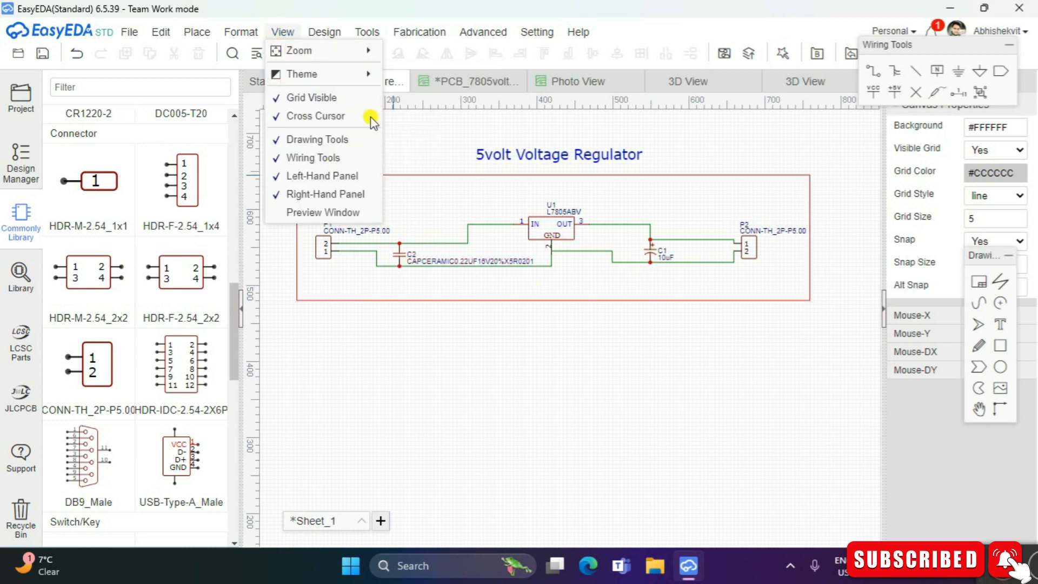
pyautogui.click(324, 32)
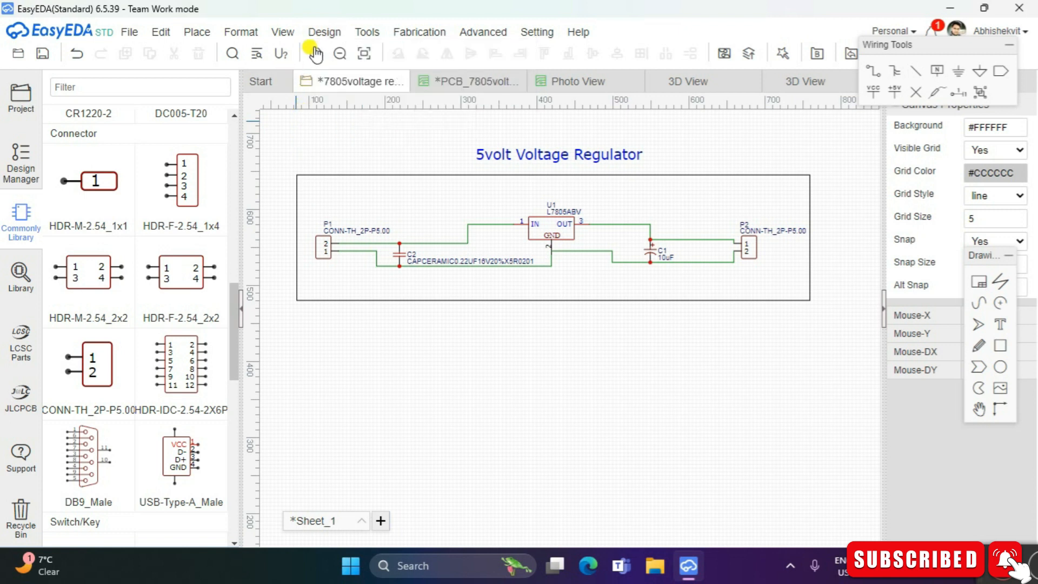
# Step: Examine the schematic up close from input connector P1 through regulator U1 to output capacitor C1
pyautogui.click(315, 53)
pyautogui.click(315, 53)
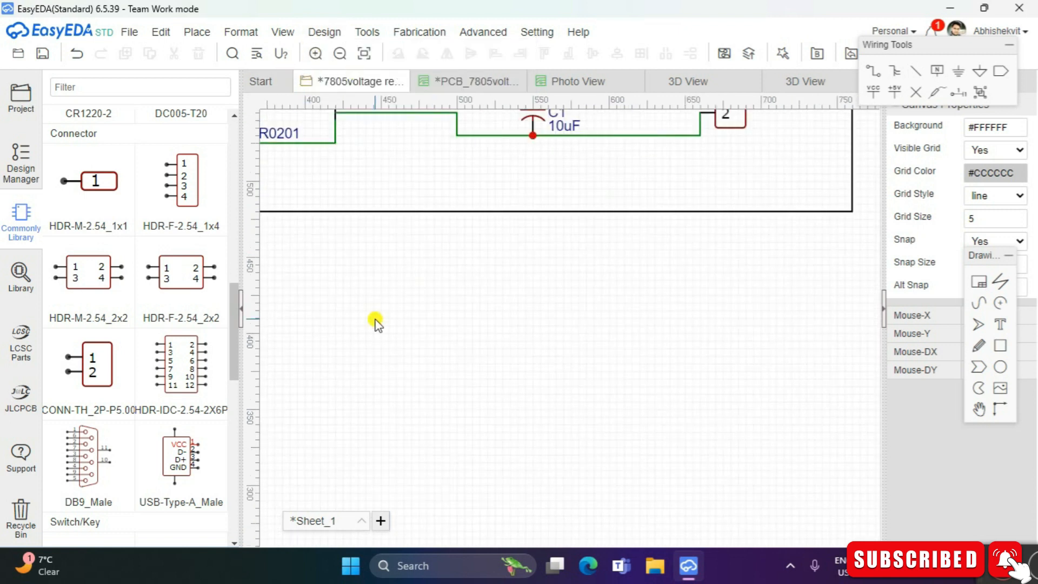
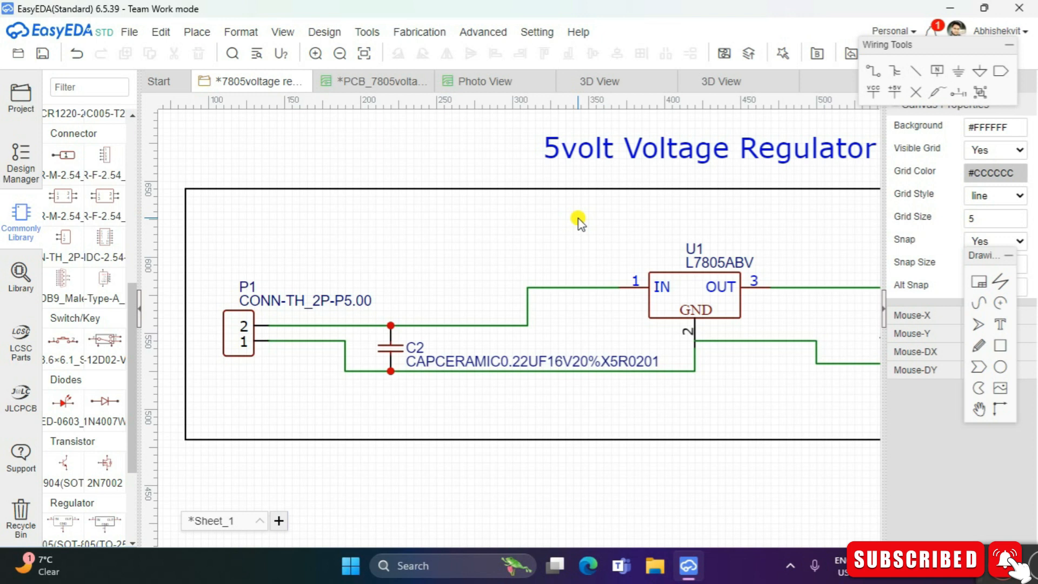
pyautogui.press('Right')
pyautogui.press('Right')
pyautogui.press('Right')
pyautogui.press('Right')
pyautogui.press('Right')
pyautogui.press('Right')
pyautogui.press('Right')
pyautogui.press('Right')
pyautogui.press('Right')
pyautogui.press('Right')
pyautogui.press('Right')
pyautogui.press('Right')
pyautogui.press('Right')
pyautogui.press('Right')
pyautogui.press('Right')
pyautogui.press('Right')
pyautogui.press('Right')
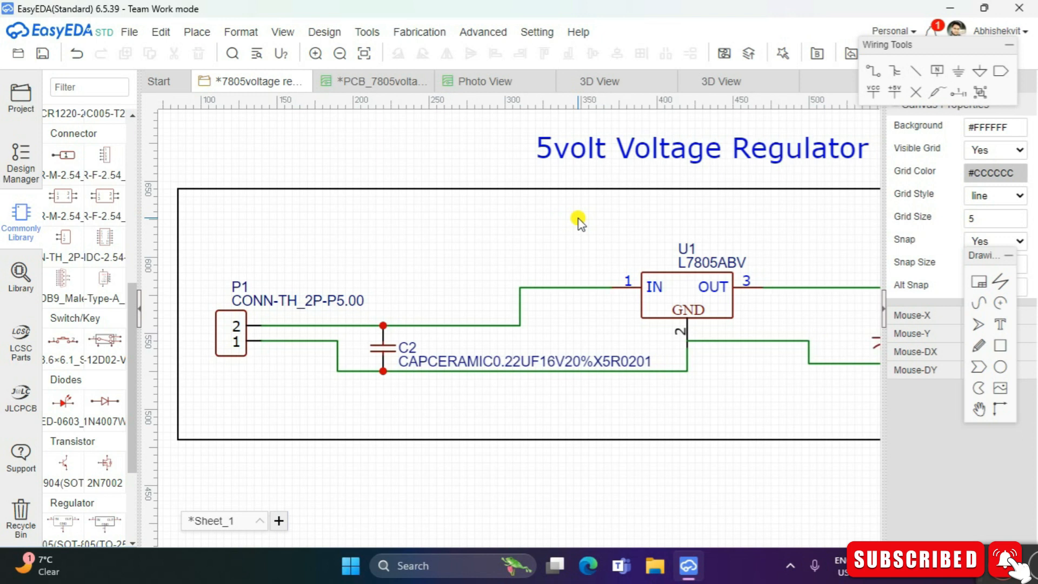
pyautogui.press('Right')
pyautogui.press('Right')
pyautogui.press('Right')
pyautogui.press('Right')
pyautogui.press('Right')
pyautogui.press('Right')
pyautogui.press('Right')
pyautogui.press('Right')
pyautogui.press('Right')
pyautogui.press('Right')
pyautogui.press('Right')
pyautogui.press('Right')
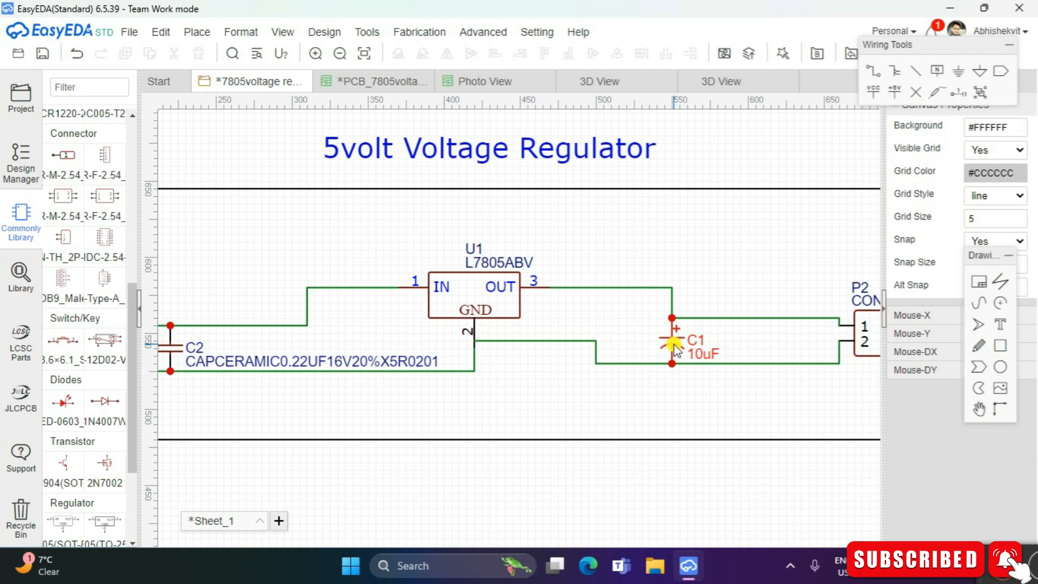
# Step: Review the input side of the circuit around connector P1 and ceramic capacitor C2
pyautogui.click(245, 287)
pyautogui.press('Left')
pyautogui.press('Left')
pyautogui.press('Left')
pyautogui.press('Left')
pyautogui.press('Left')
pyautogui.press('Left')
pyautogui.press('Left')
pyautogui.press('Left')
pyautogui.press('Left')
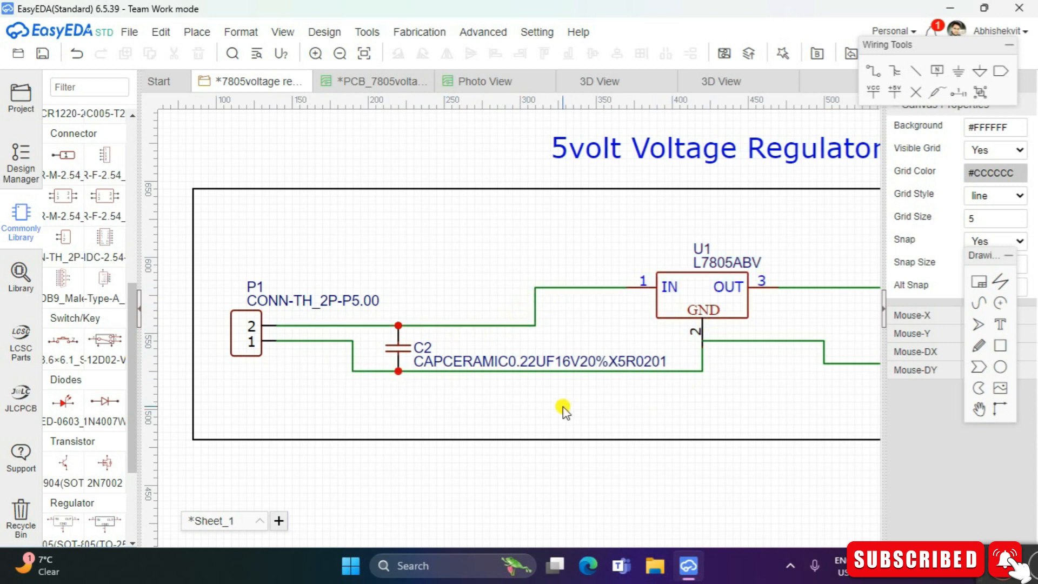
# Step: Trace the output and ground wiring from regulator U1 past capacitor C1 to connector P2
pyautogui.hscroll(10, 564, 412)
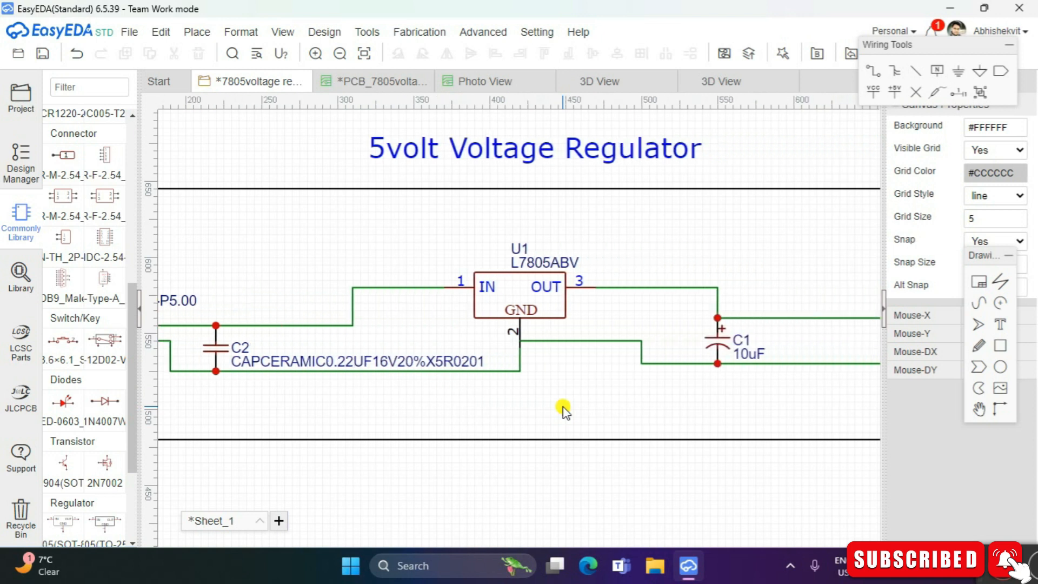
pyautogui.hscroll(1, 564, 412)
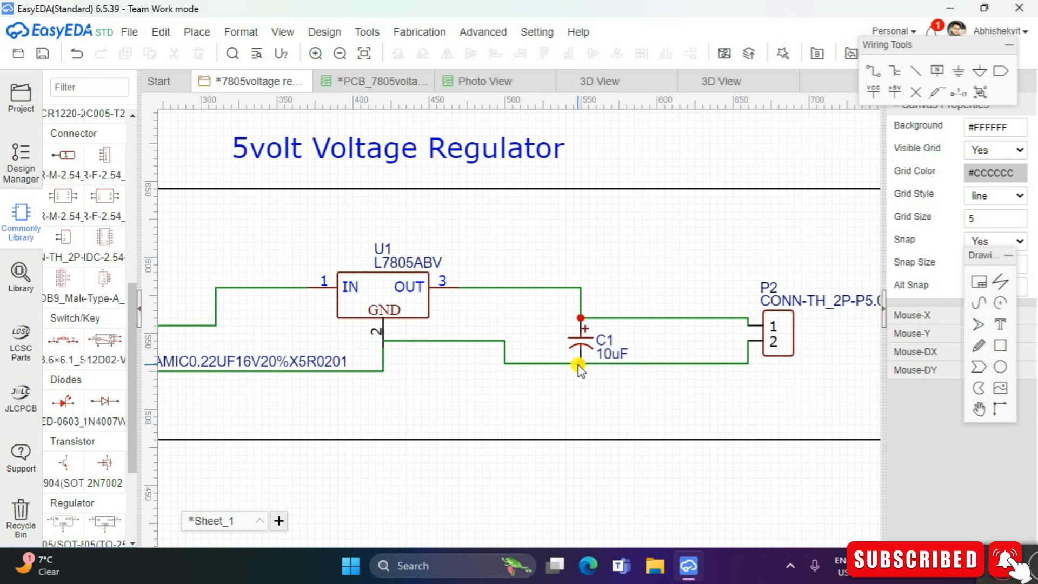
pyautogui.click(753, 351)
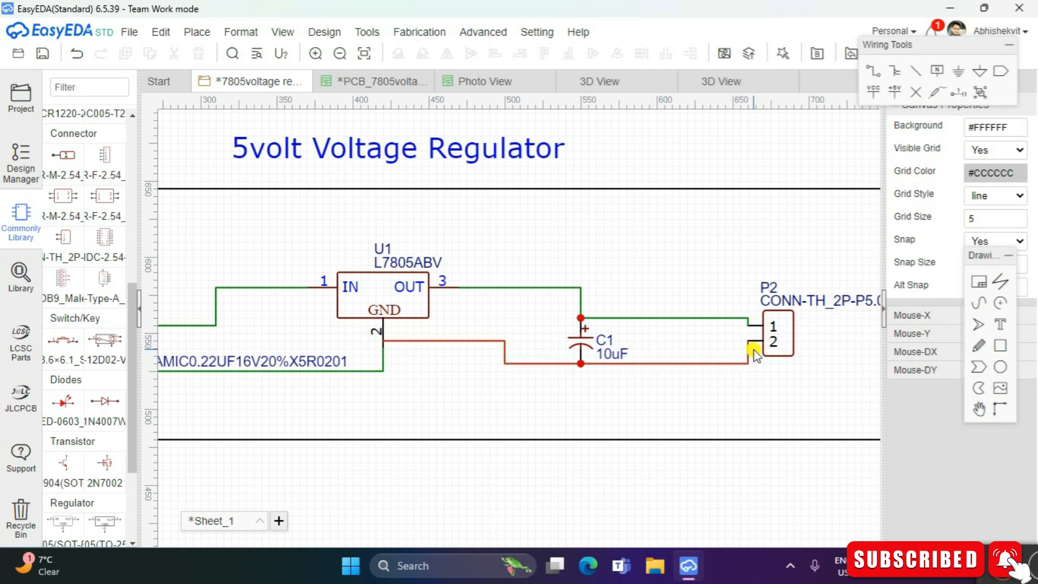
pyautogui.click(468, 285)
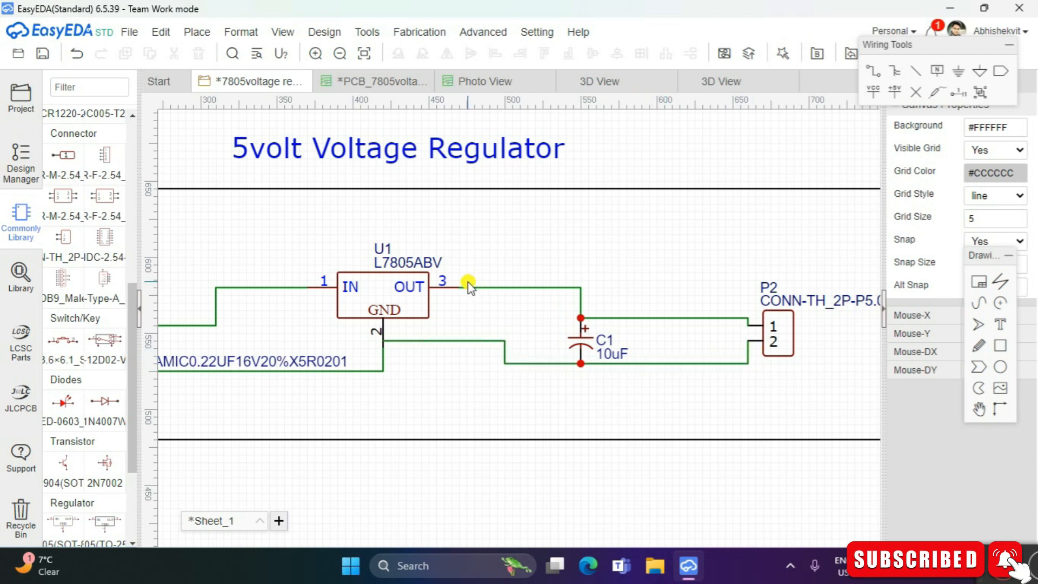
pyautogui.click(439, 283)
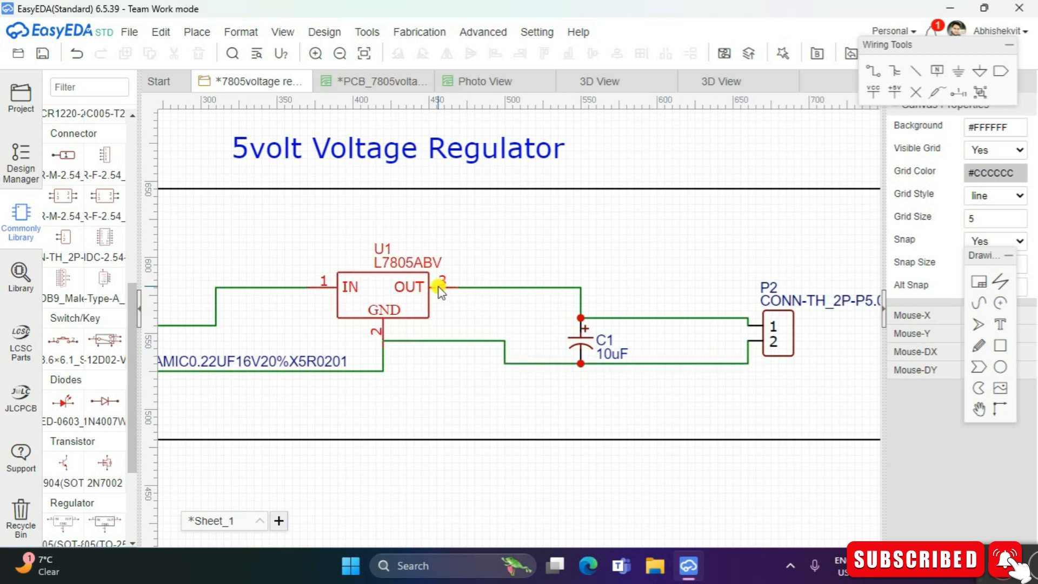
pyautogui.click(468, 289)
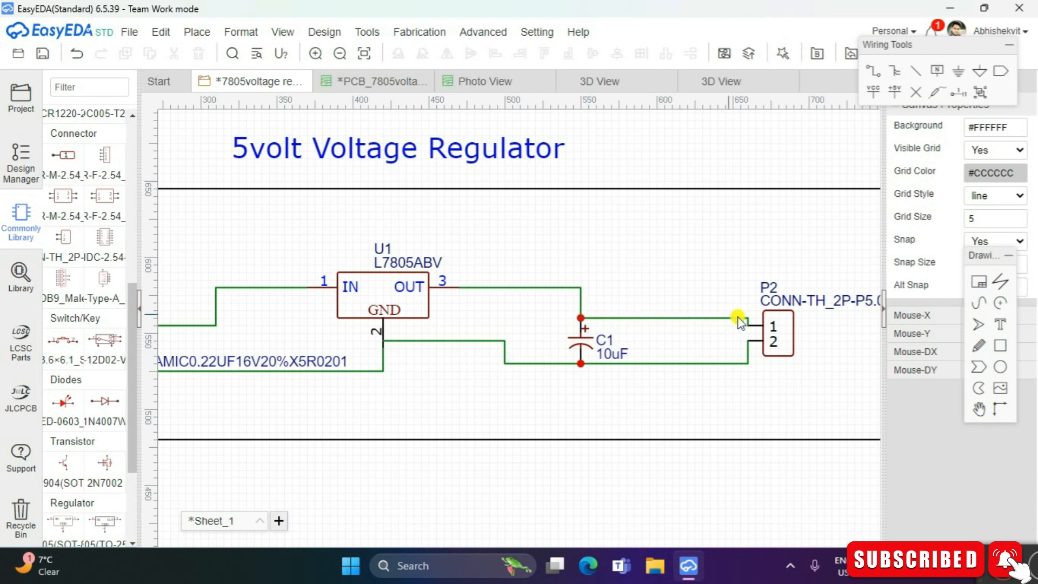
pyautogui.click(770, 324)
# Step: Try to convert the 5volt Voltage Regulator schematic to a PCB
pyautogui.click(282, 32)
pyautogui.moveTo(339, 51)
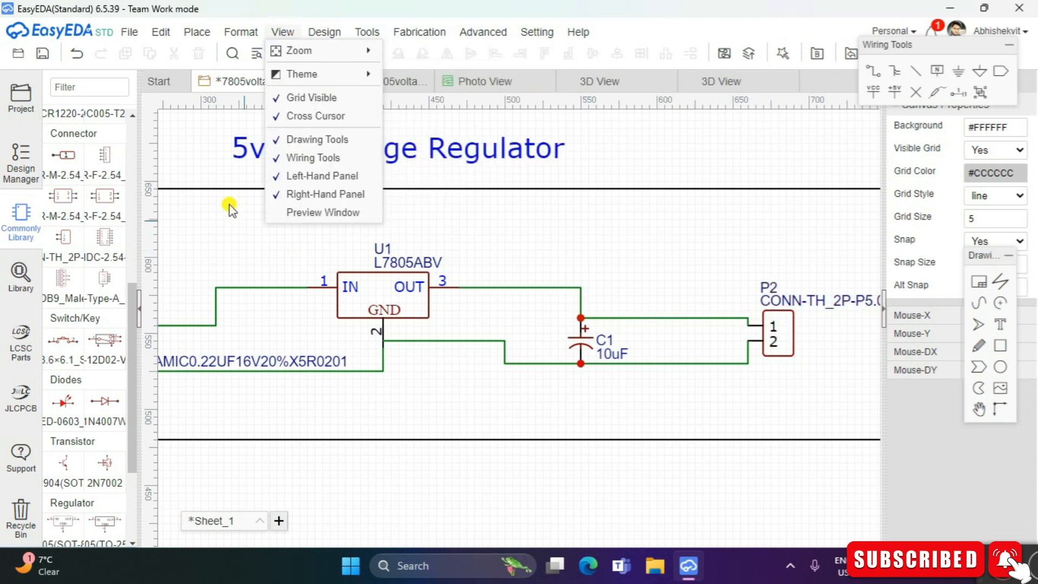
pyautogui.click(339, 53)
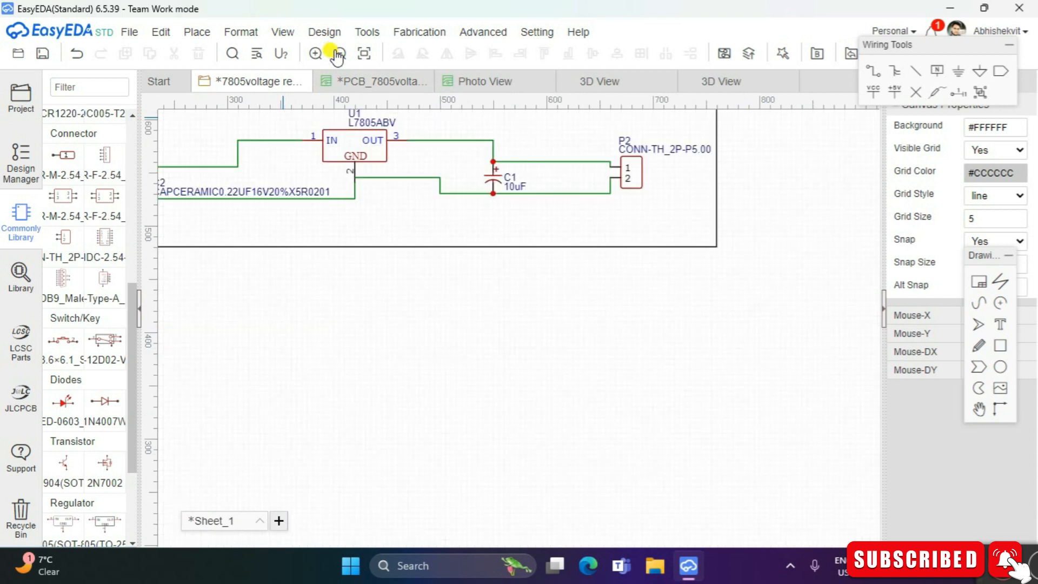
pyautogui.press('Left')
pyautogui.press('Left')
pyautogui.press('Left')
pyautogui.press('Left')
pyautogui.press('Left')
pyautogui.press('Left')
pyautogui.press('Left')
pyautogui.press('Left')
pyautogui.press('Left')
pyautogui.press('Left')
pyautogui.press('Left')
pyautogui.press('Left')
pyautogui.press('Left')
pyautogui.press('Left')
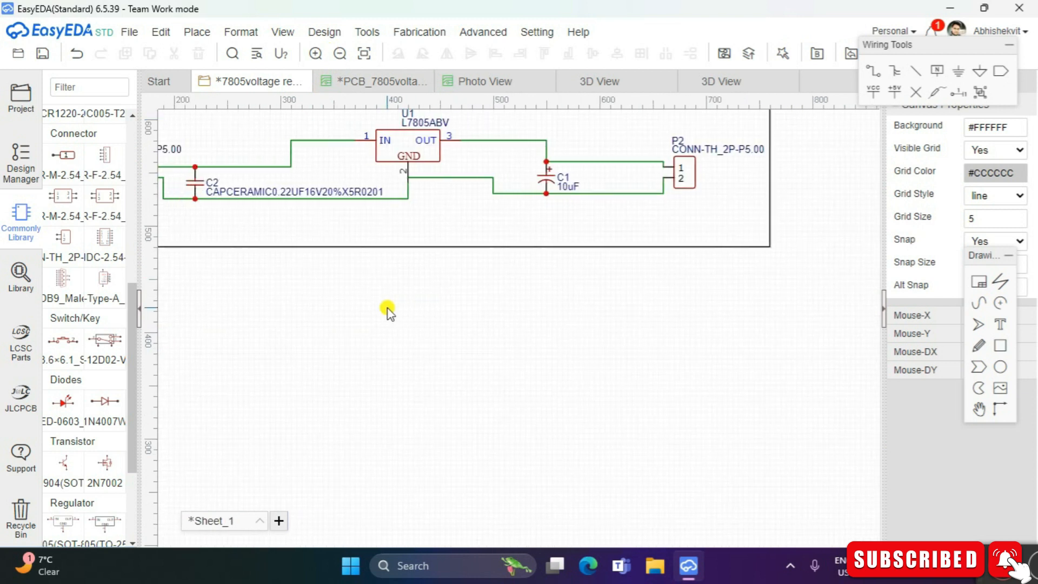
pyautogui.press('Up')
pyautogui.press('Up')
pyautogui.press('Up')
pyautogui.press('Up')
pyautogui.press('Up')
pyautogui.press('Up')
pyautogui.press('Up')
pyautogui.press('Up')
pyautogui.press('Up')
pyautogui.press('Up')
pyautogui.press('Up')
pyautogui.press('Up')
pyautogui.press('Up')
pyautogui.press('Up')
pyautogui.press('Up')
pyautogui.press('Up')
pyautogui.press('Left')
pyautogui.press('Left')
pyautogui.press('Left')
pyautogui.press('Left')
pyautogui.press('Left')
pyautogui.press('Left')
pyautogui.press('Left')
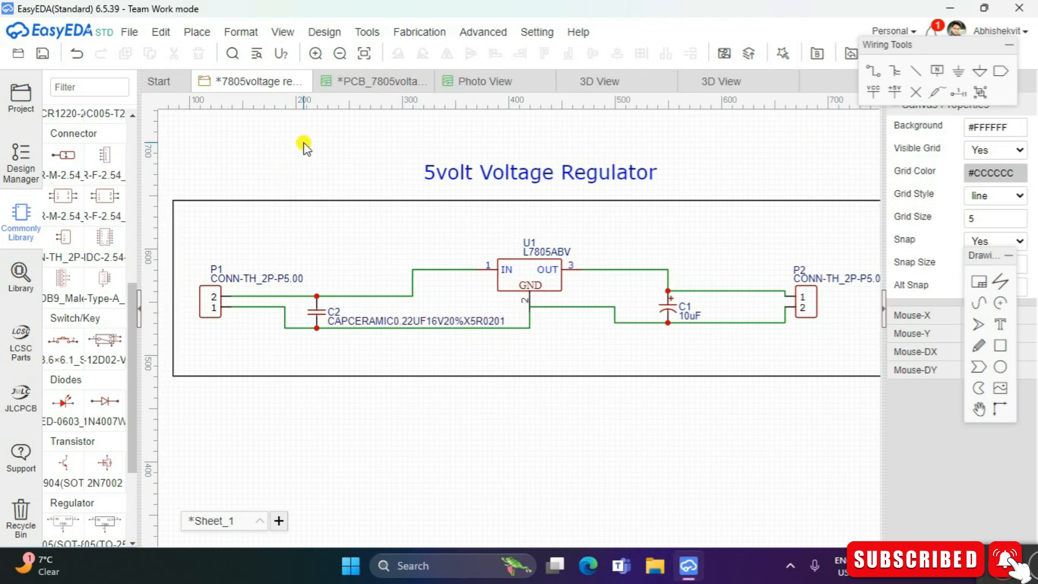
pyautogui.click(320, 33)
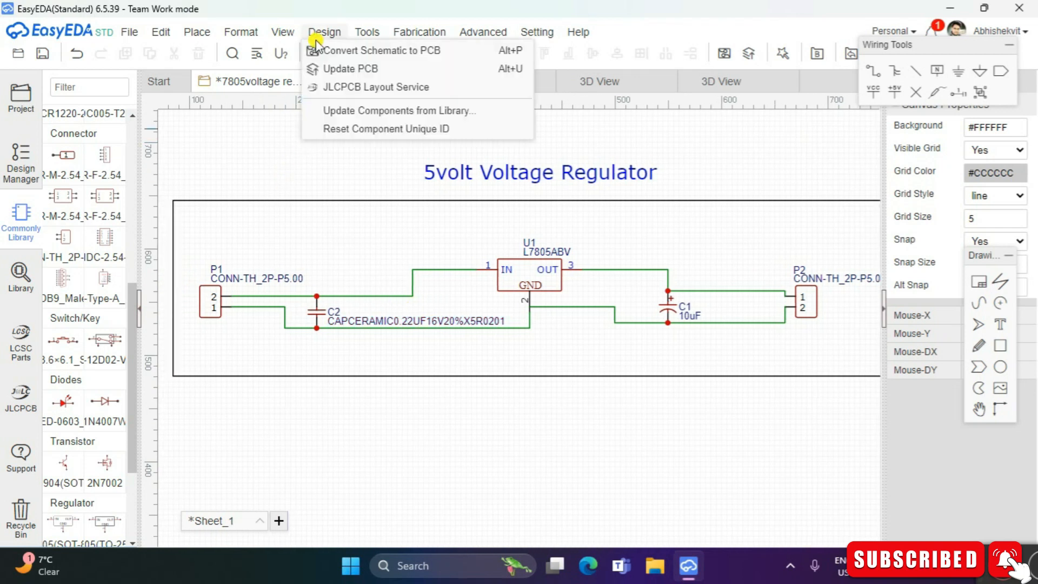
pyautogui.click(354, 51)
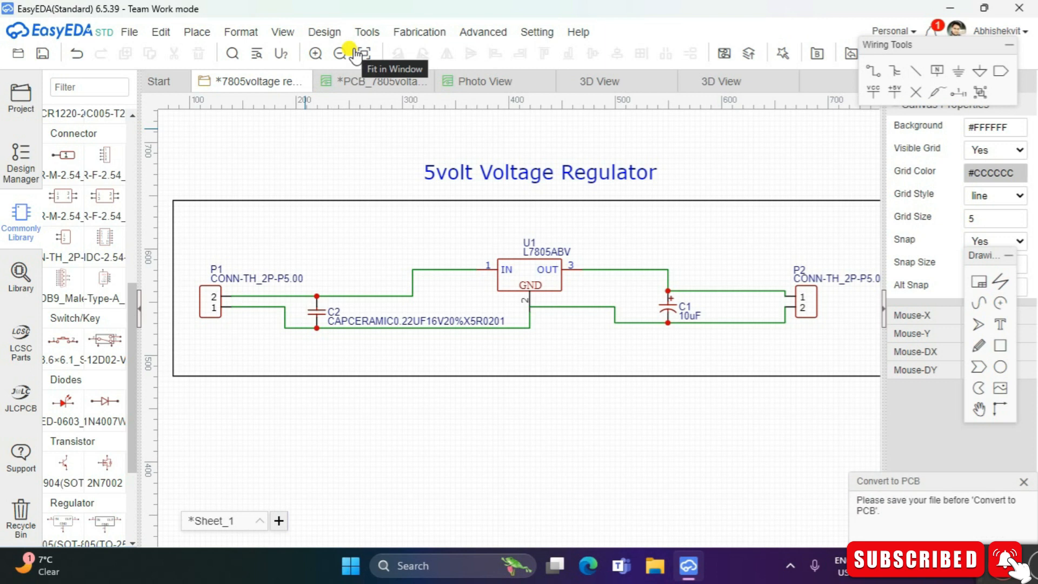
# Step: Save the schematic and convert it to a two-layer PCB with a rectangular 33 × 22 mm board outline
pyautogui.moveTo(129, 32)
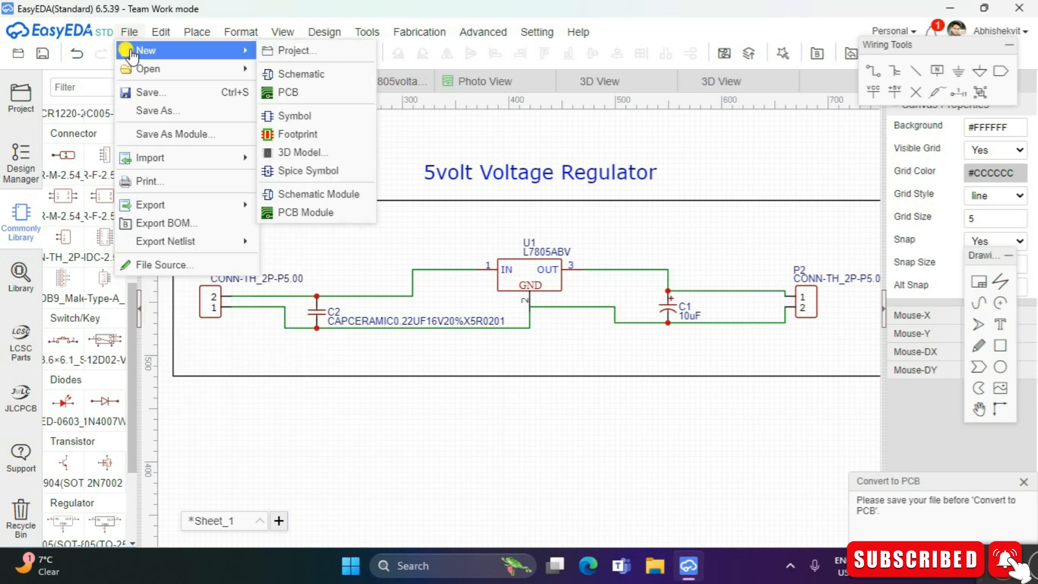
pyautogui.click(144, 94)
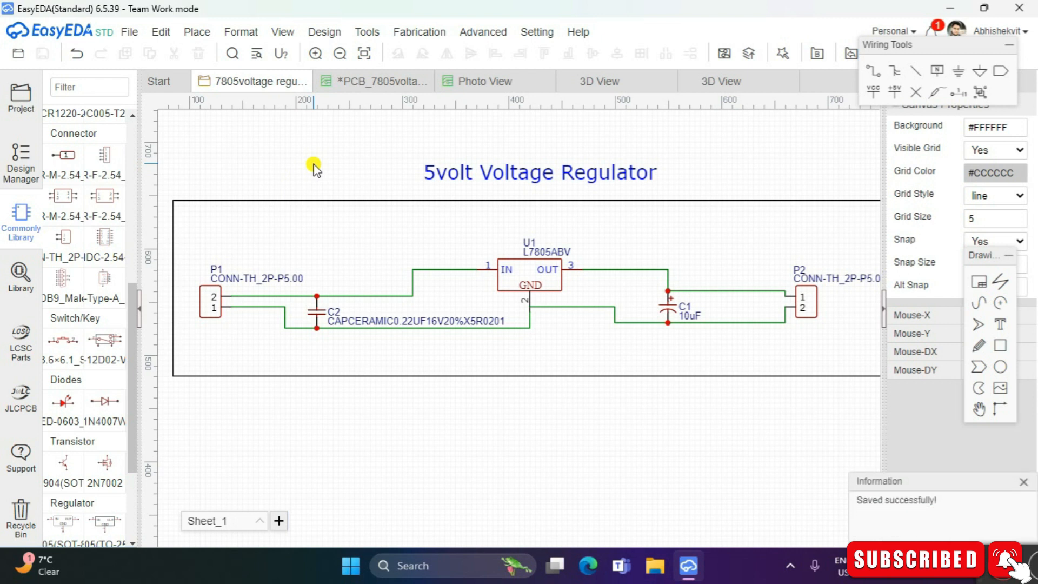
pyautogui.moveTo(357, 24)
pyautogui.moveTo(325, 32)
pyautogui.click(348, 47)
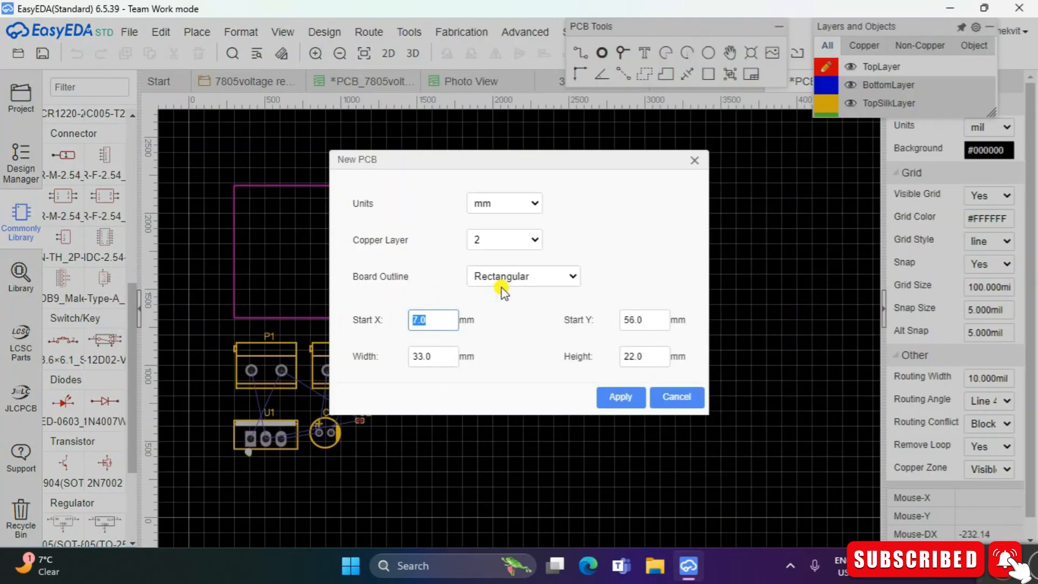
pyautogui.click(620, 397)
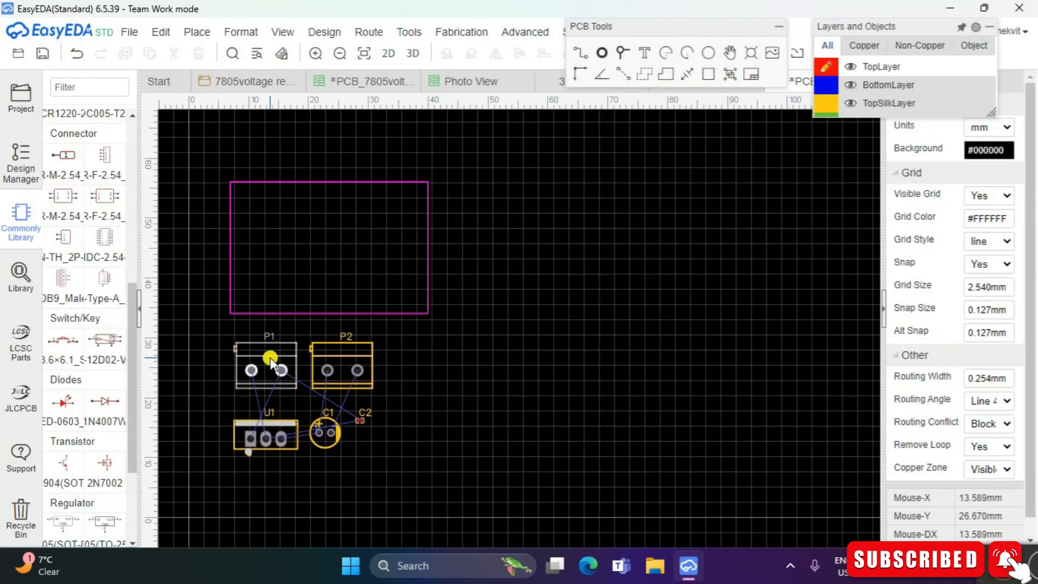
# Step: Place connectors P1 and P2 at opposite ends inside the board outline, each rotated 90 degrees
pyautogui.moveTo(266, 357); pyautogui.dragTo(266, 227)
pyautogui.press('space')
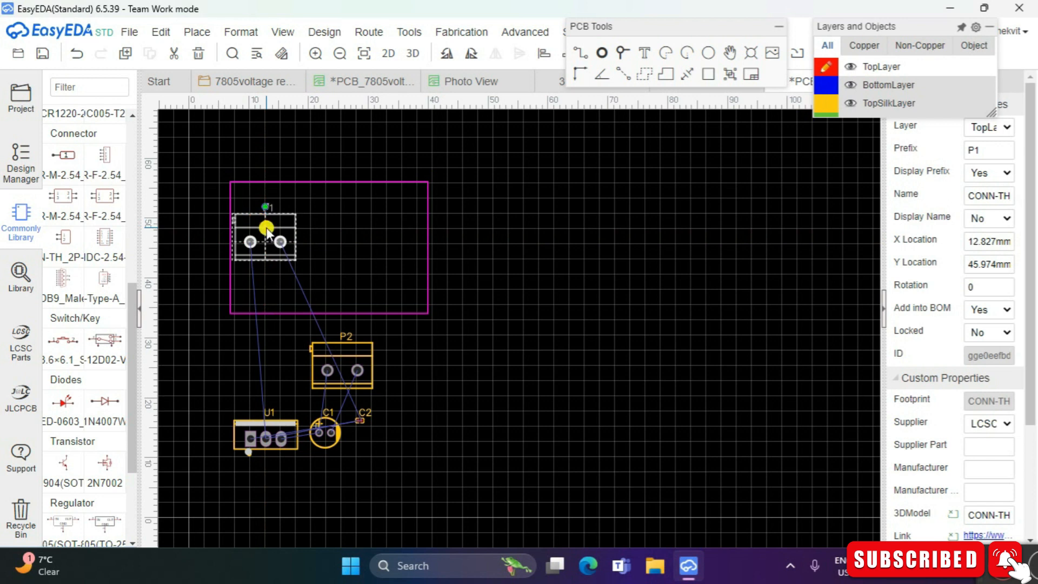
pyautogui.moveTo(249, 235); pyautogui.dragTo(262, 246)
pyautogui.moveTo(343, 360); pyautogui.dragTo(400, 231)
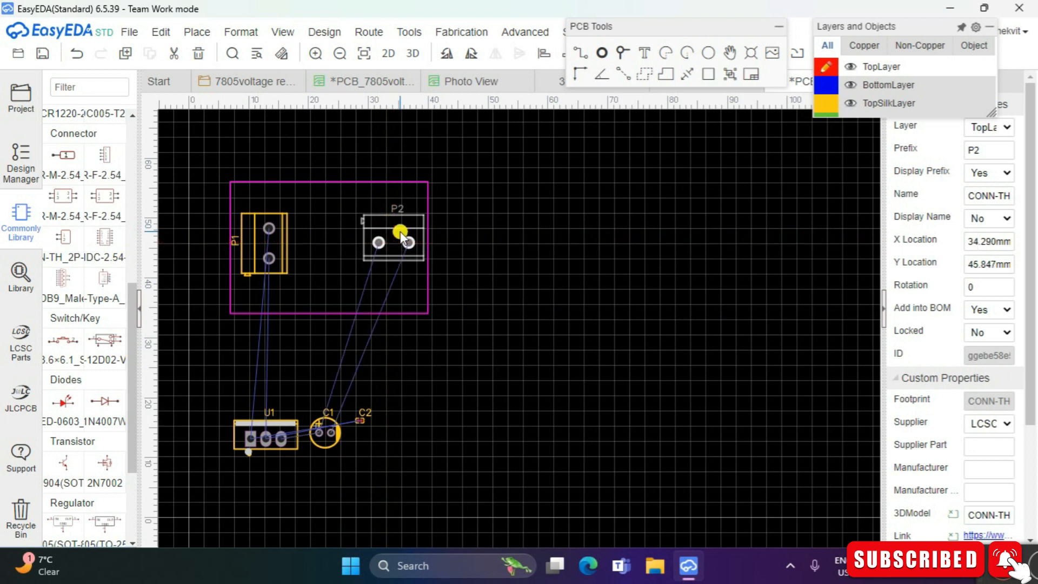
pyautogui.press('space')
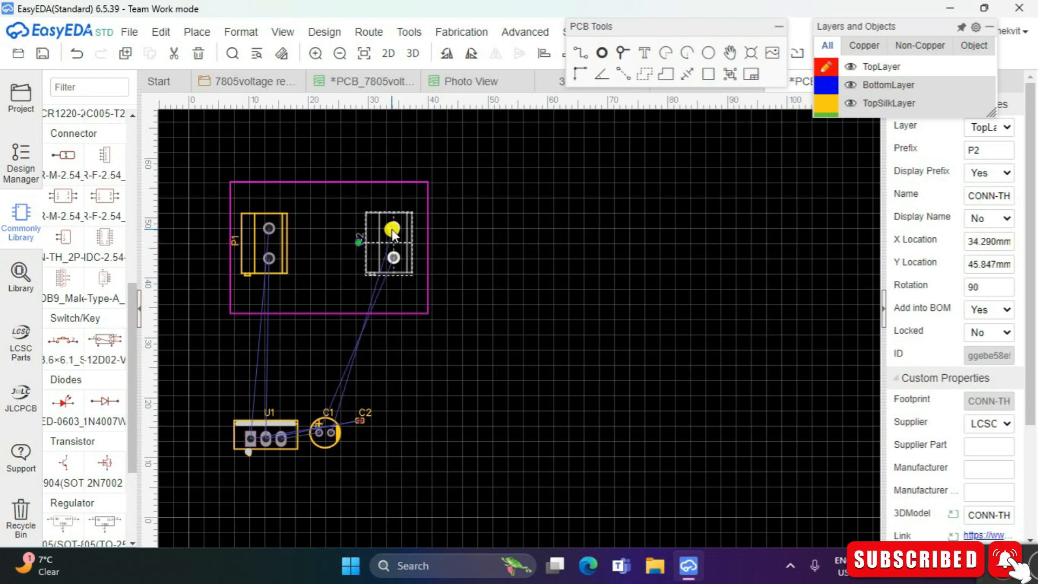
pyautogui.moveTo(389, 243); pyautogui.dragTo(398, 247)
# Step: Place regulator U1 between the connectors, rotated 90 degrees, with C1 above it and C2 between P1 and U1
pyautogui.moveTo(284, 427); pyautogui.dragTo(382, 241)
pyautogui.press('space')
pyautogui.moveTo(329, 442); pyautogui.dragTo(364, 215)
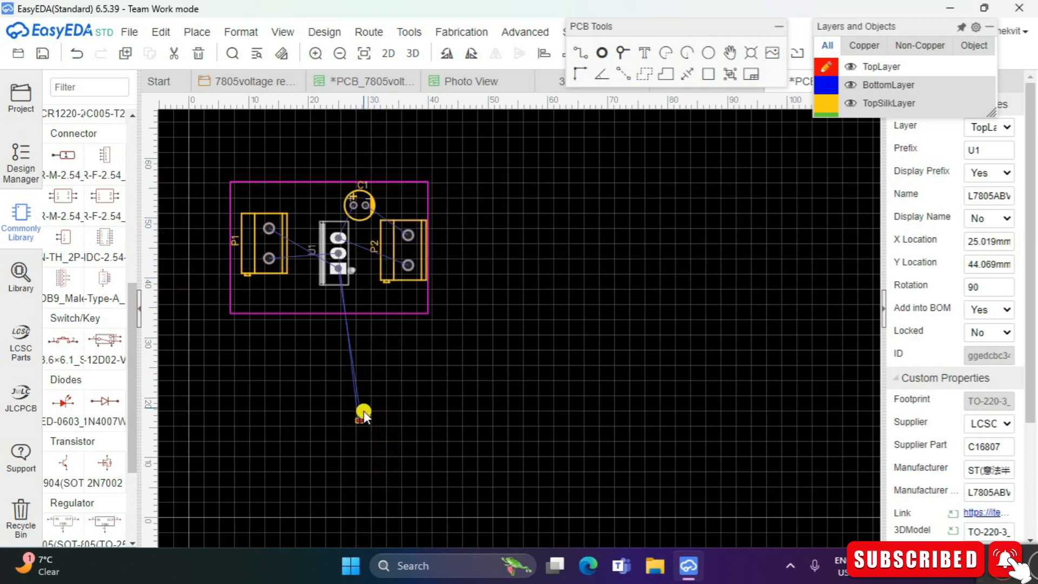
pyautogui.moveTo(362, 424); pyautogui.dragTo(301, 233)
# Step: Fine-tune the positions of P2, P1 and C1, aligning the two connectors with each other on the board
pyautogui.moveTo(400, 265)
pyautogui.mouseDown()
pyautogui.moveTo(385, 253)
pyautogui.moveTo(395, 268)
pyautogui.mouseUp()
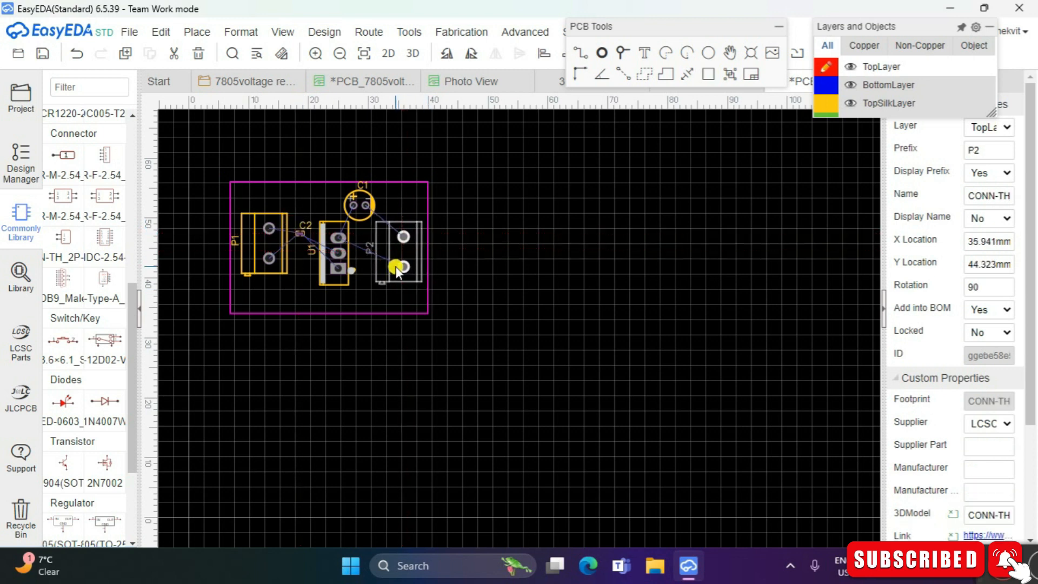
pyautogui.moveTo(281, 246); pyautogui.dragTo(280, 254)
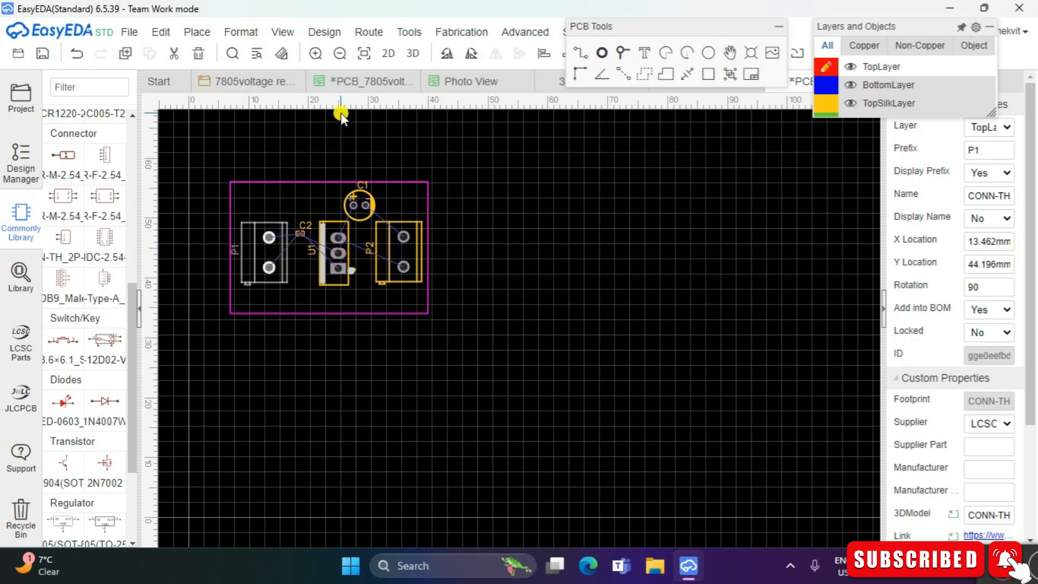
pyautogui.click(359, 209)
pyautogui.moveTo(362, 209); pyautogui.dragTo(358, 223)
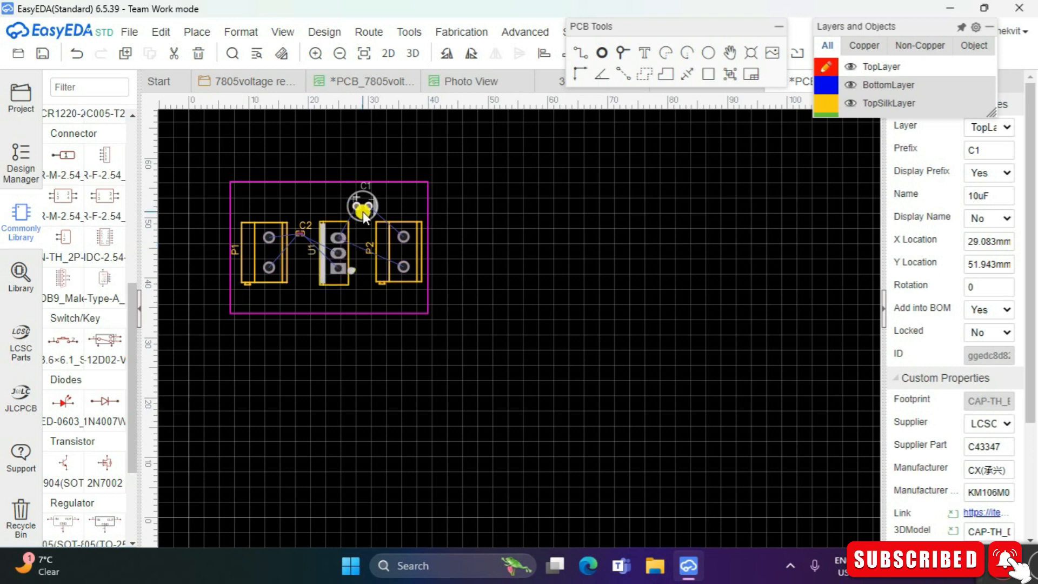
pyautogui.moveTo(359, 206); pyautogui.dragTo(365, 218)
# Step: Apply the Default design rule to the nets and auto-route the board on all layers with the Cloud router
pyautogui.click(369, 32)
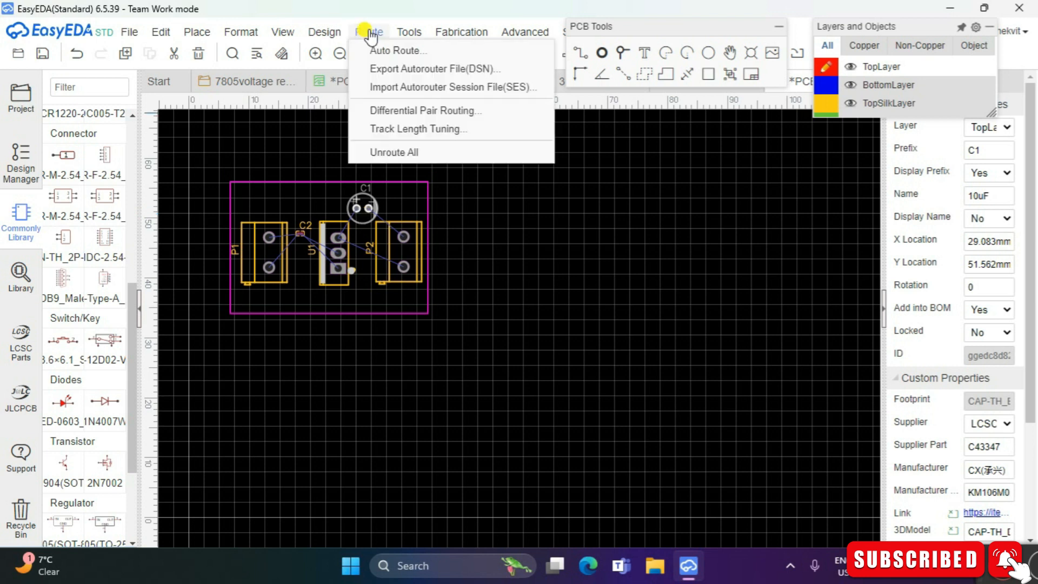
pyautogui.click(381, 51)
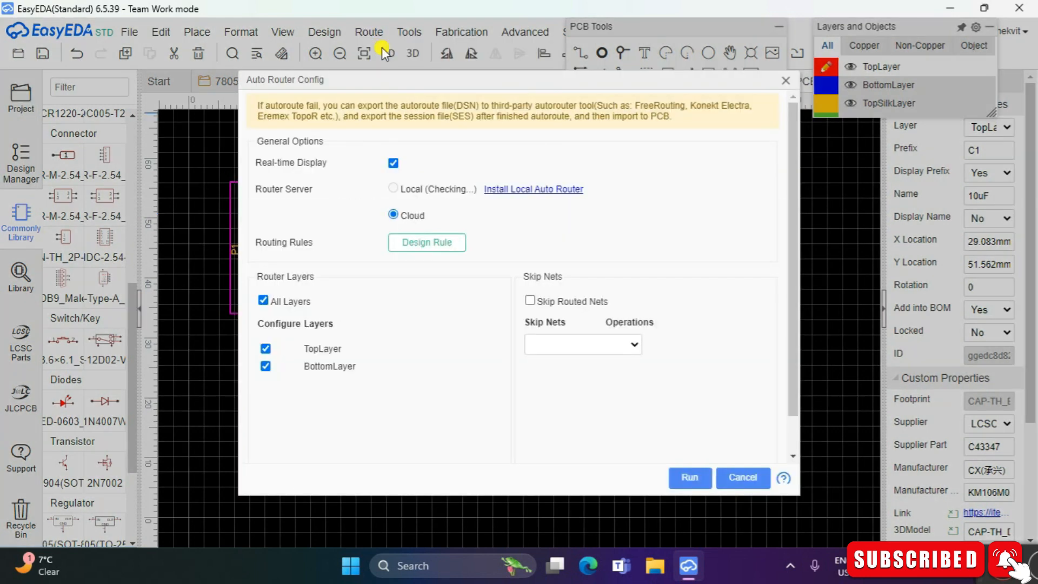
pyautogui.click(453, 244)
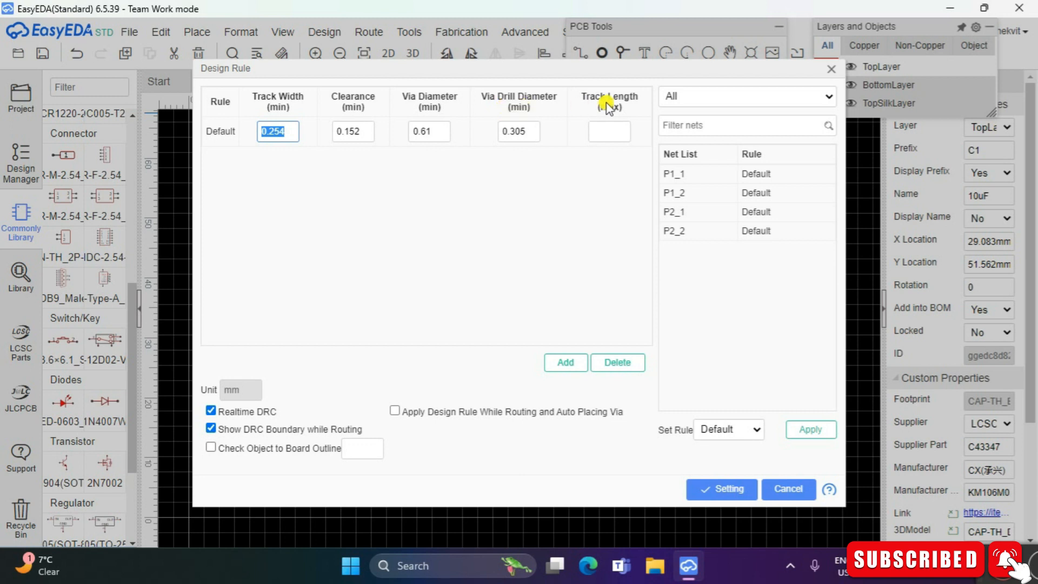
pyautogui.click(566, 148)
pyautogui.click(806, 428)
pyautogui.click(721, 488)
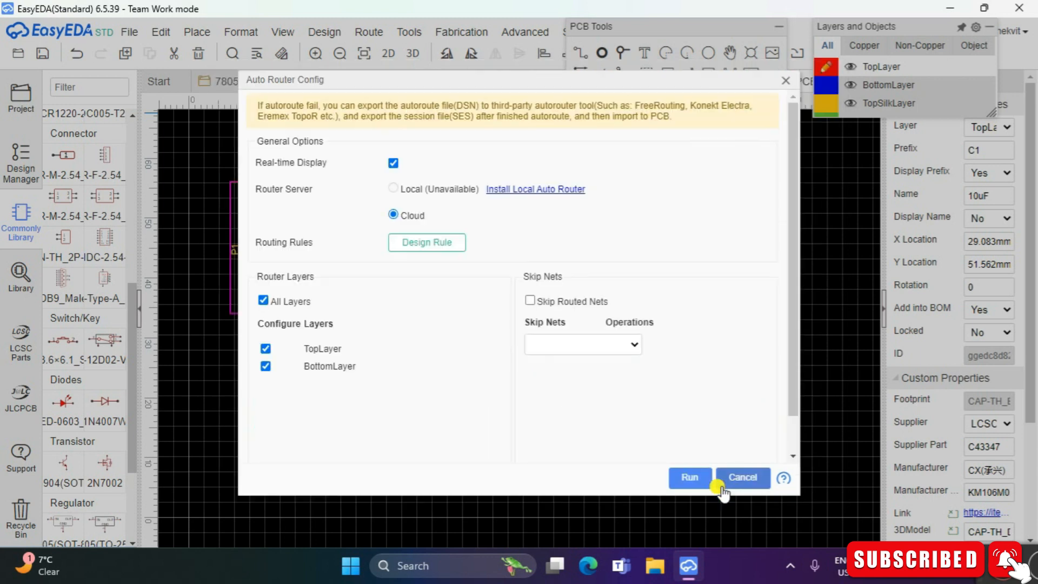
pyautogui.click(692, 477)
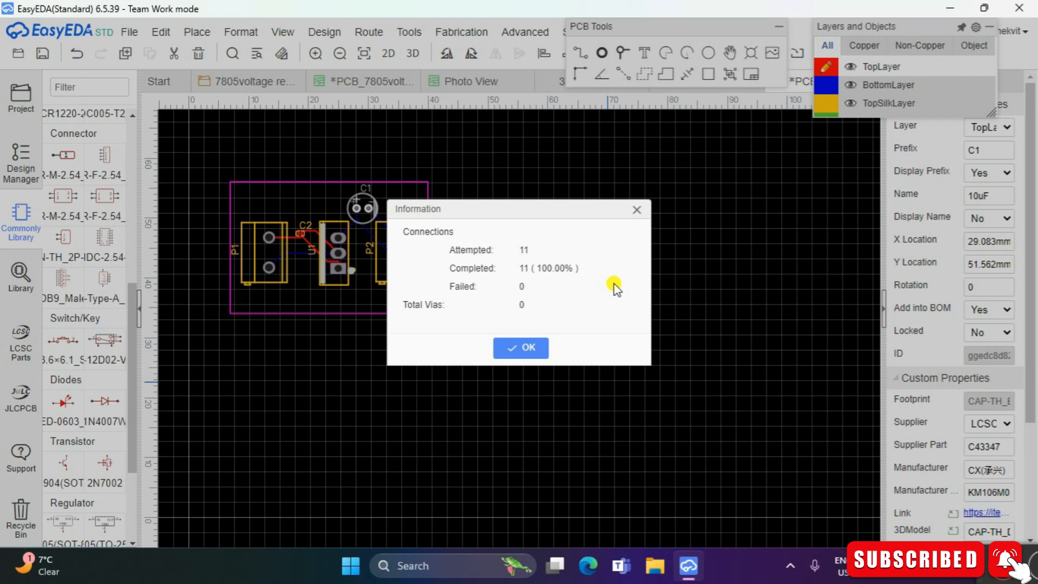
pyautogui.click(527, 349)
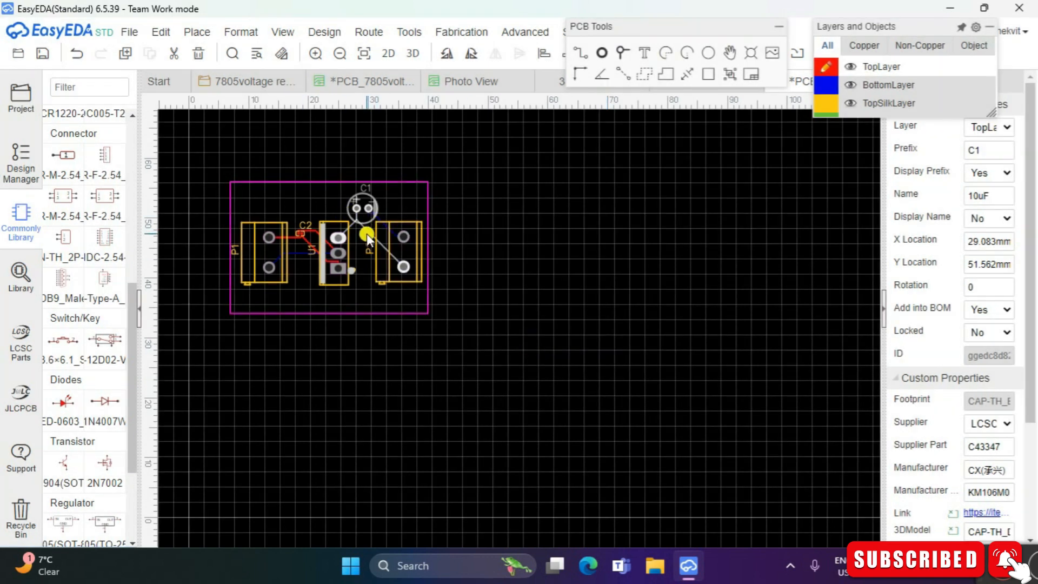
# Step: Tighten the board outline by moving its two lower corners up toward the components and slightly adjusting the upper right corner
pyautogui.click(282, 181)
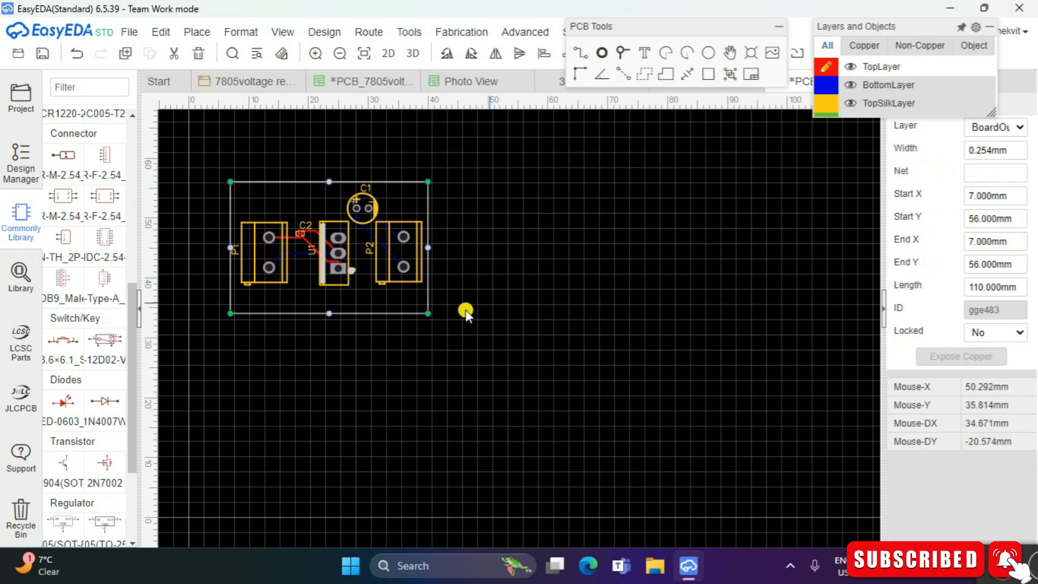
pyautogui.moveTo(428, 313); pyautogui.dragTo(428, 293)
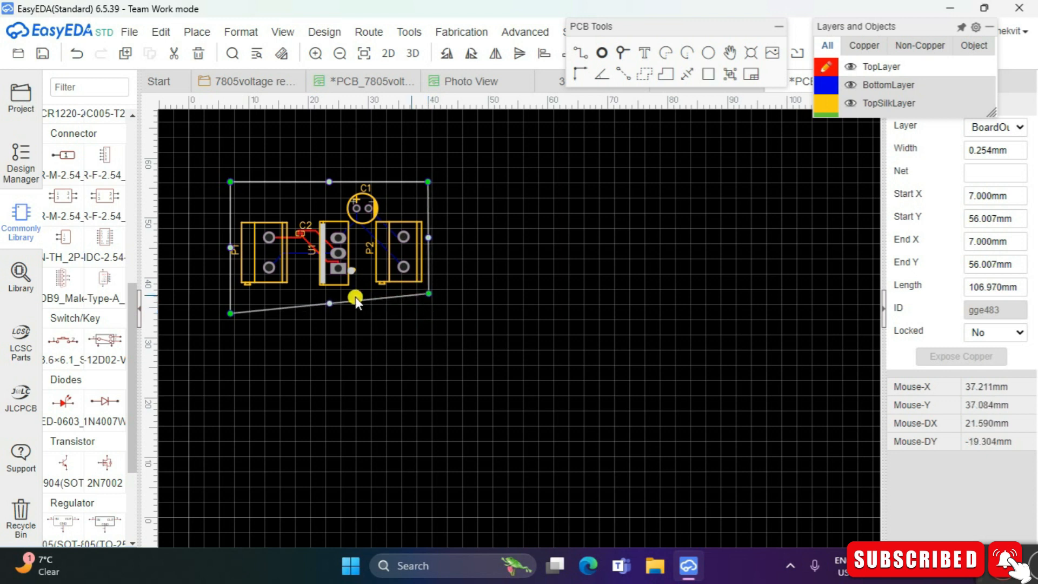
pyautogui.moveTo(230, 313); pyautogui.dragTo(231, 293)
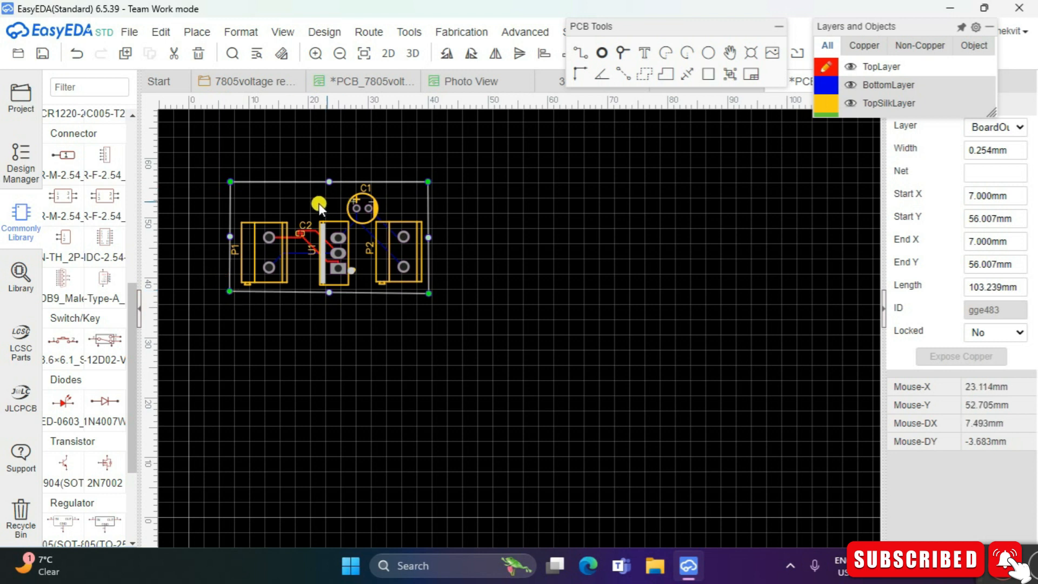
pyautogui.click(516, 229)
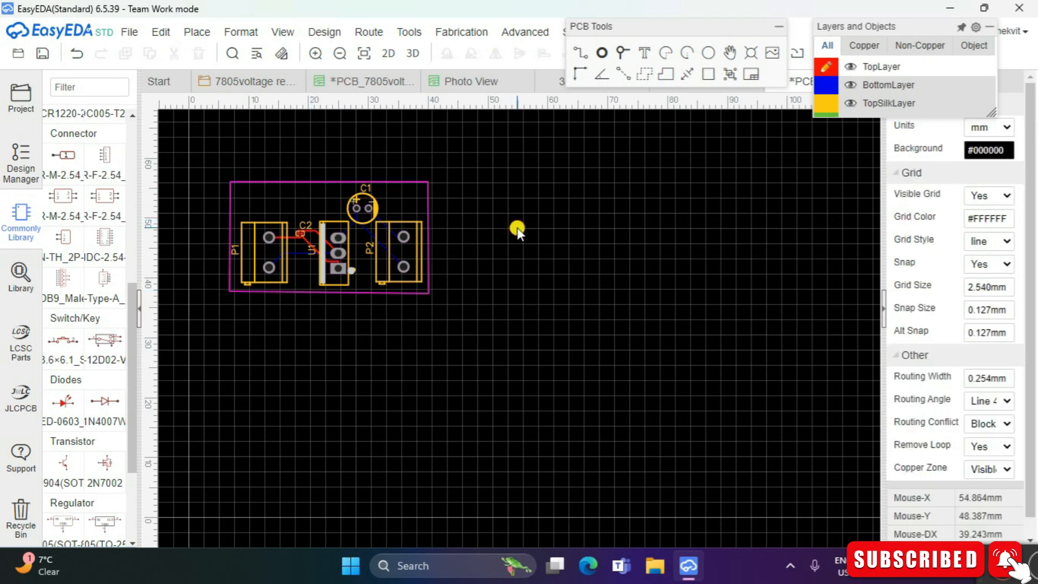
pyautogui.click(423, 183)
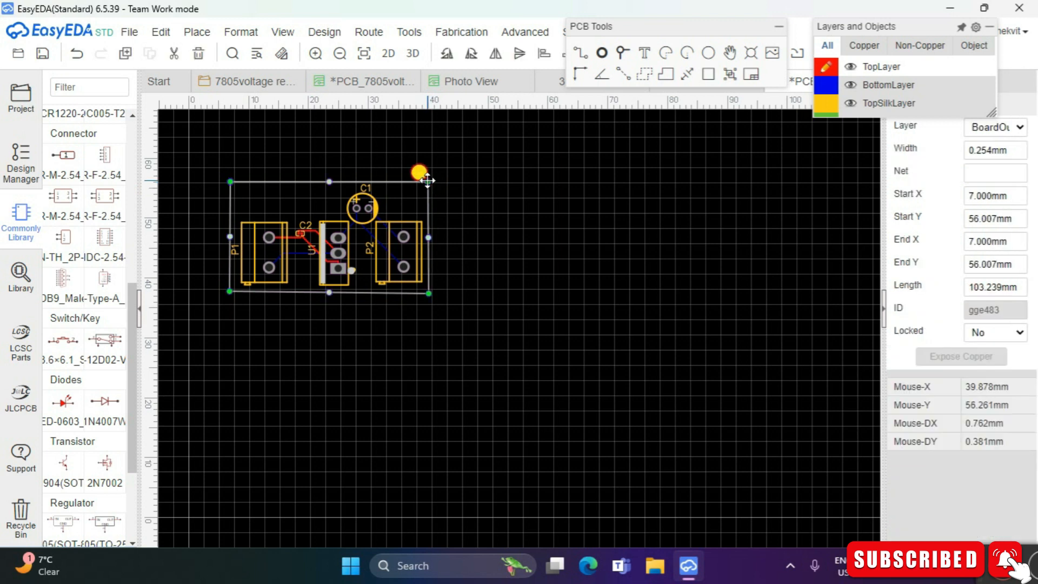
pyautogui.moveTo(427, 184); pyautogui.dragTo(428, 183)
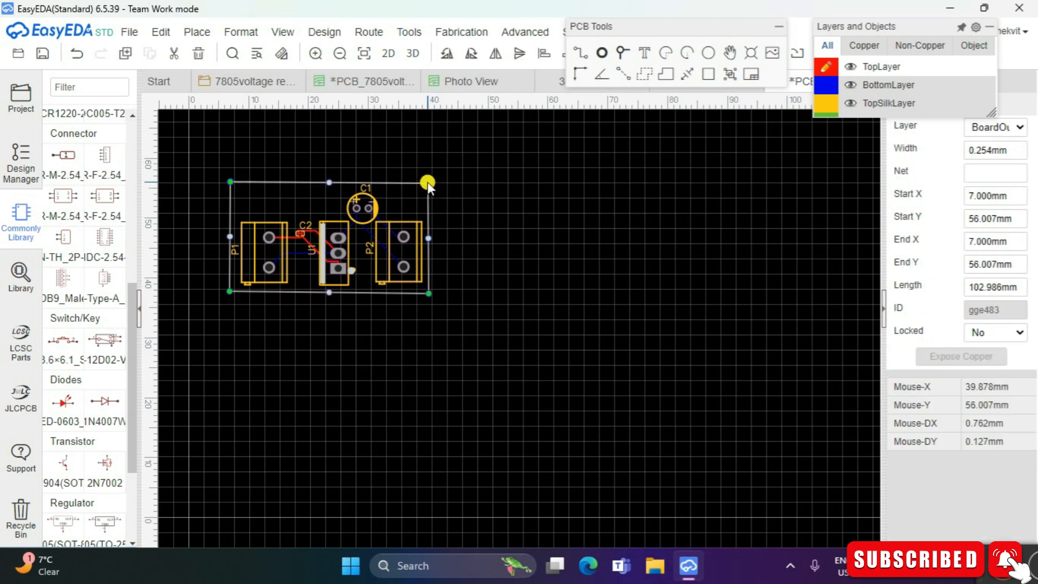
# Step: Generate the board's 3D view and inspect the mounted components from the front and from above
pyautogui.click(413, 53)
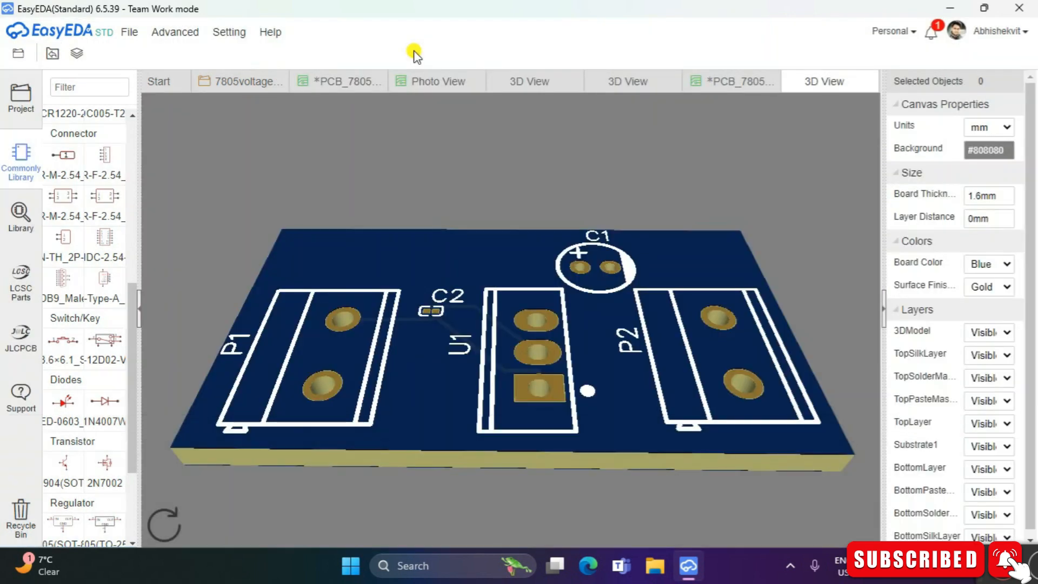
pyautogui.moveTo(505, 196); pyautogui.dragTo(491, 277)
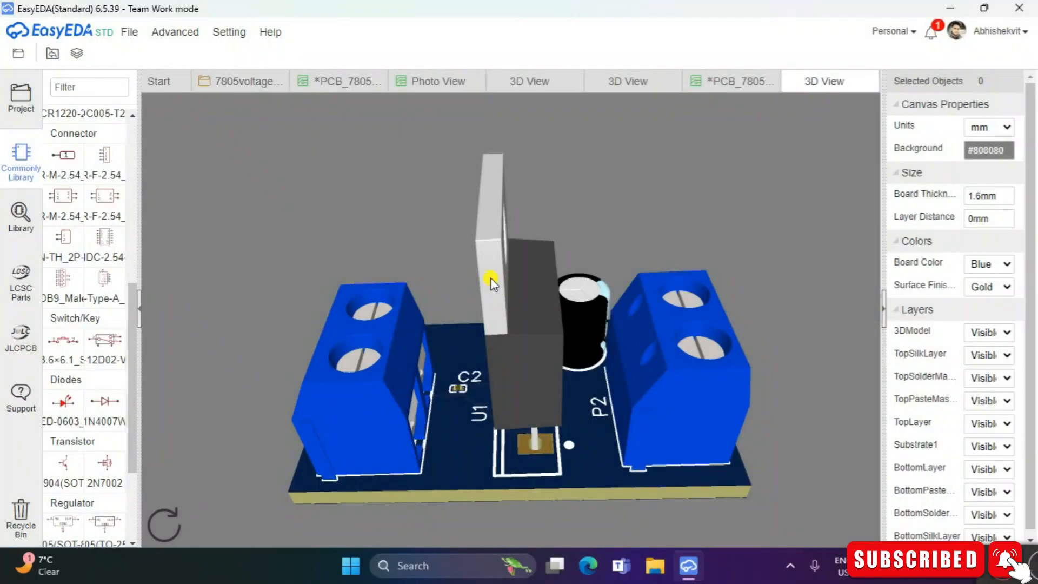
pyautogui.moveTo(496, 331); pyautogui.dragTo(498, 492)
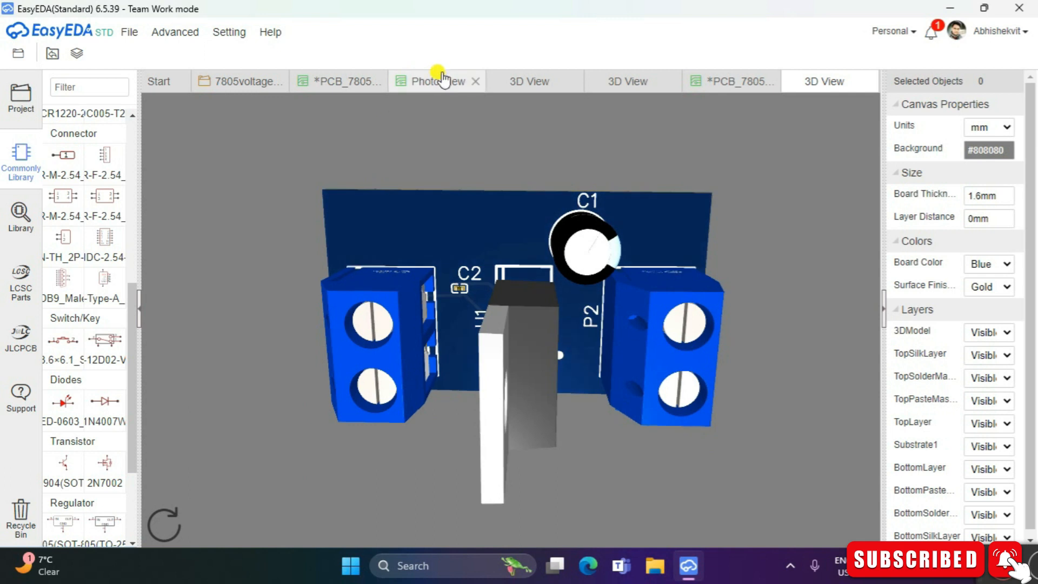
# Step: Review the earlier PCB layout with mounting holes, generating its 2D photo view and inspecting its existing 3D view
pyautogui.click(430, 82)
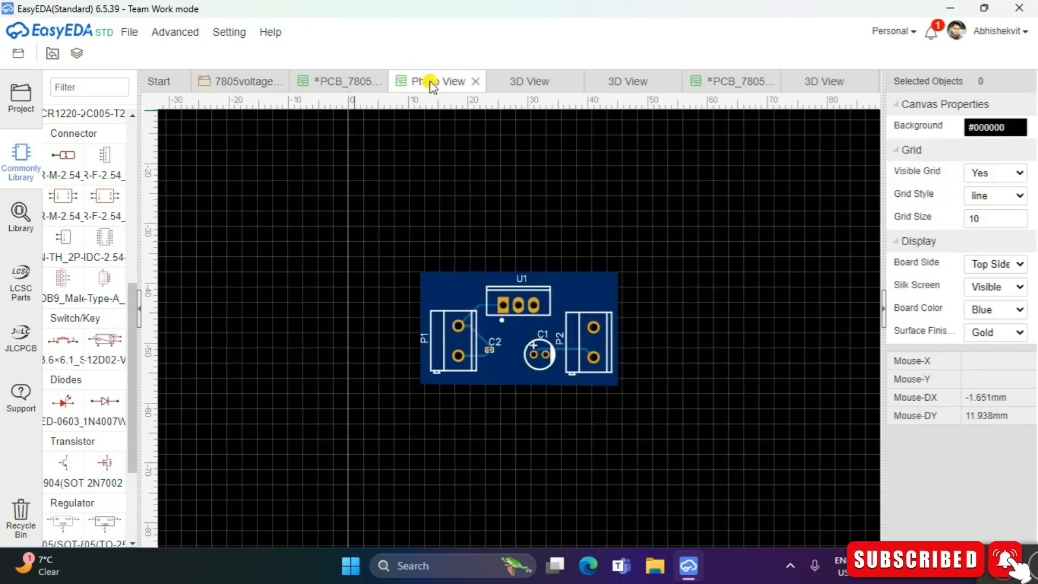
pyautogui.click(360, 80)
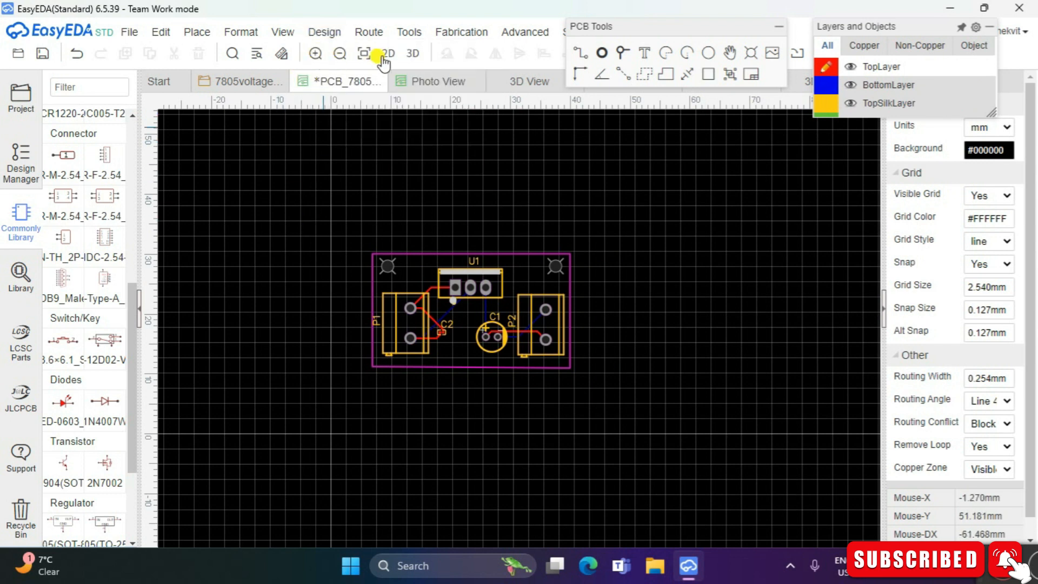
pyautogui.click(381, 54)
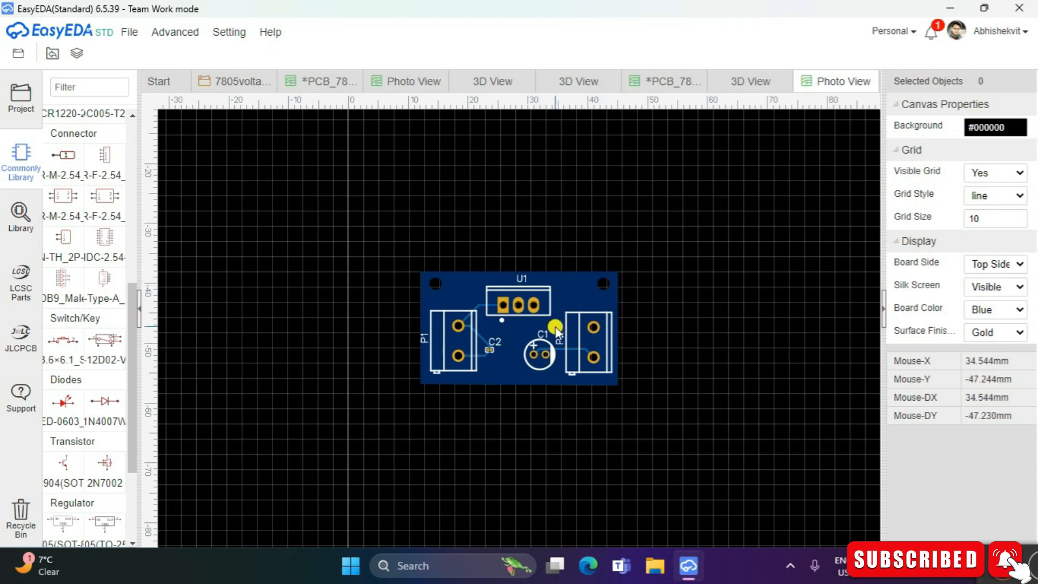
pyautogui.click(481, 81)
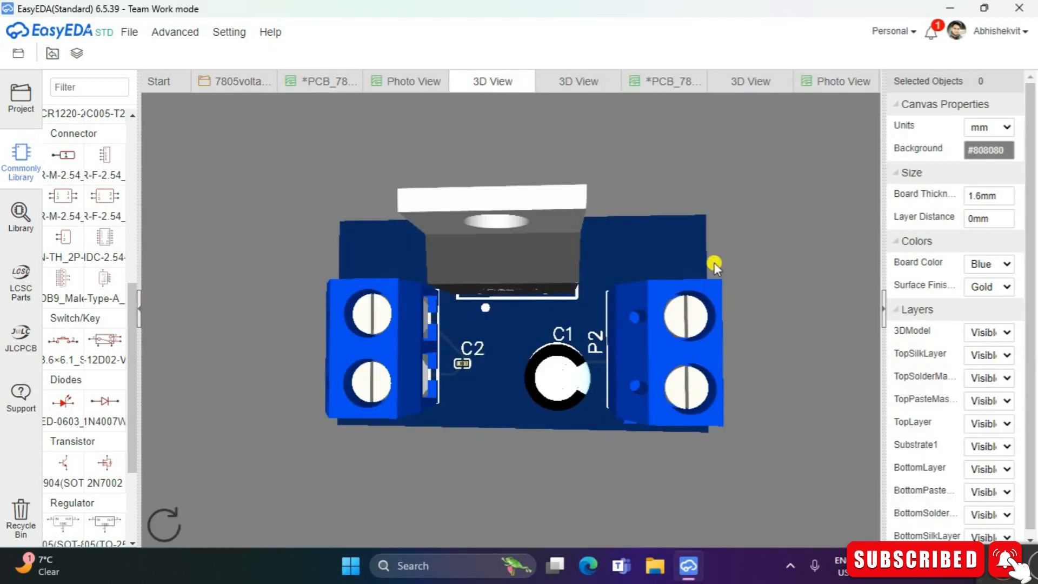
pyautogui.moveTo(524, 307)
pyautogui.mouseDown()
pyautogui.moveTo(535, 231)
pyautogui.moveTo(495, 281)
pyautogui.moveTo(530, 294)
pyautogui.mouseUp()
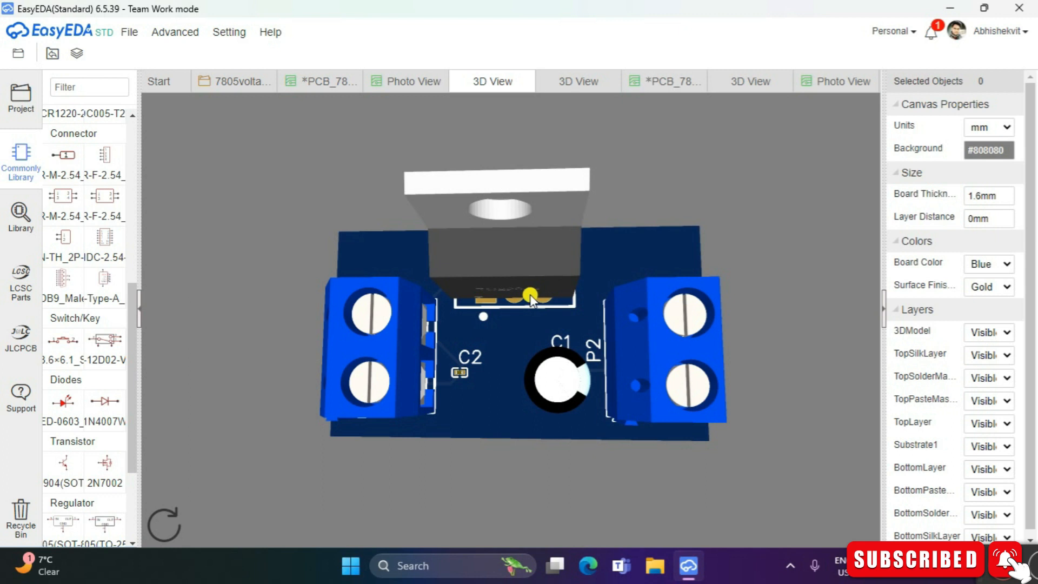
# Step: Return to the PCB layout with the two mounting holes and try to generate its Gerber fabrication file
pyautogui.click(118, 34)
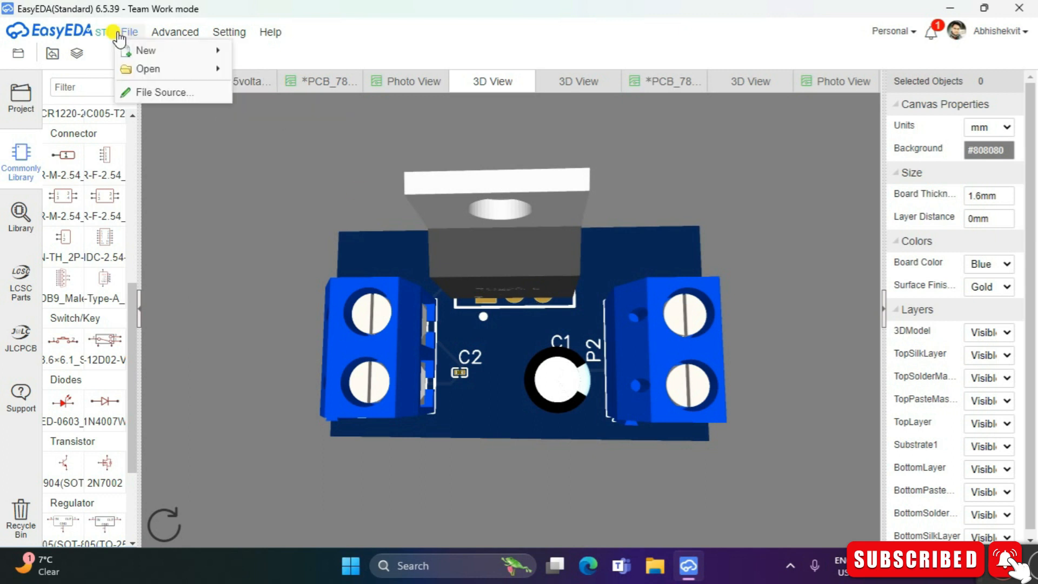
pyautogui.click(331, 83)
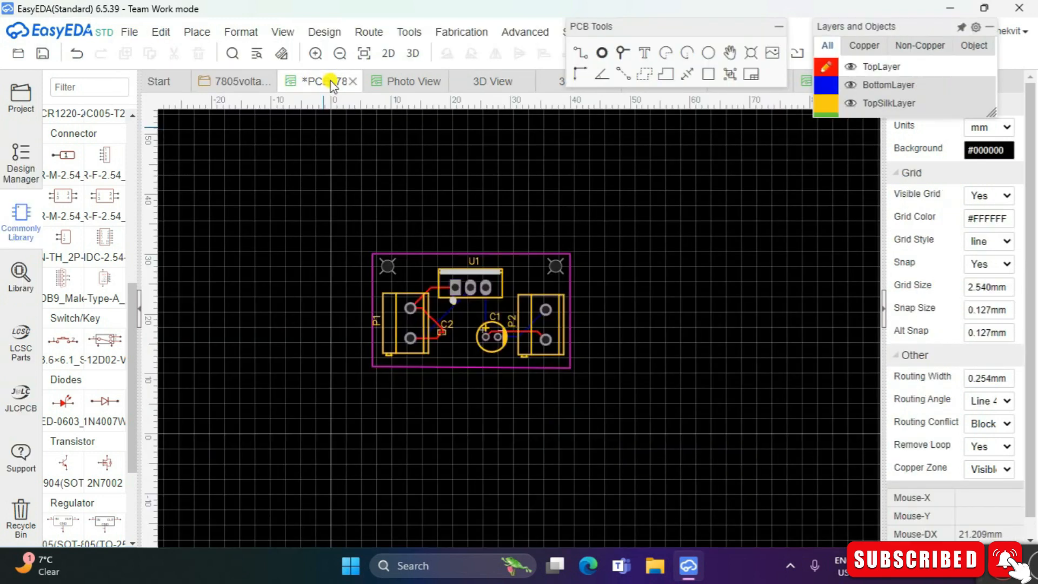
pyautogui.moveTo(129, 32)
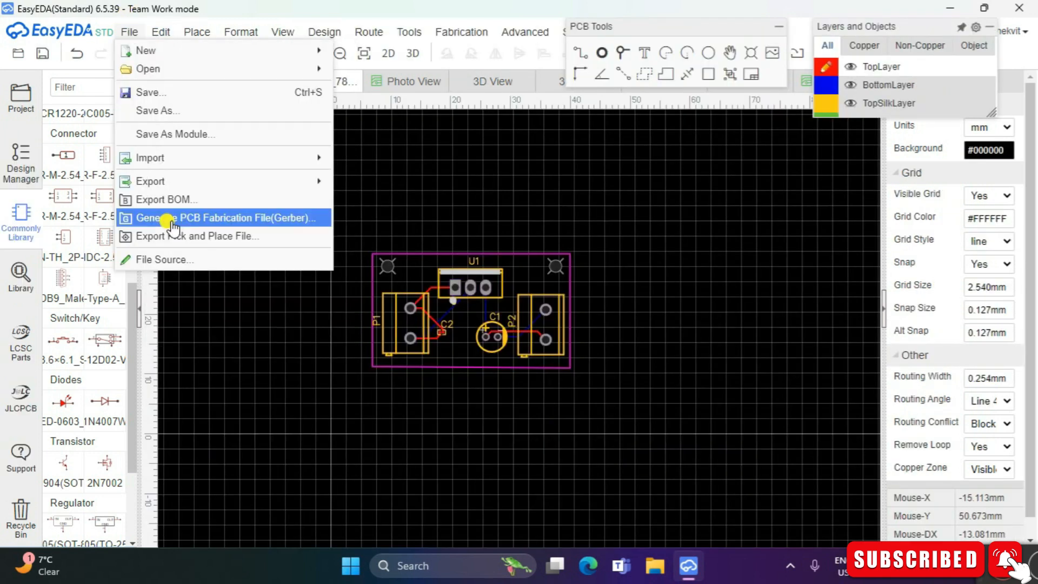
pyautogui.click(171, 222)
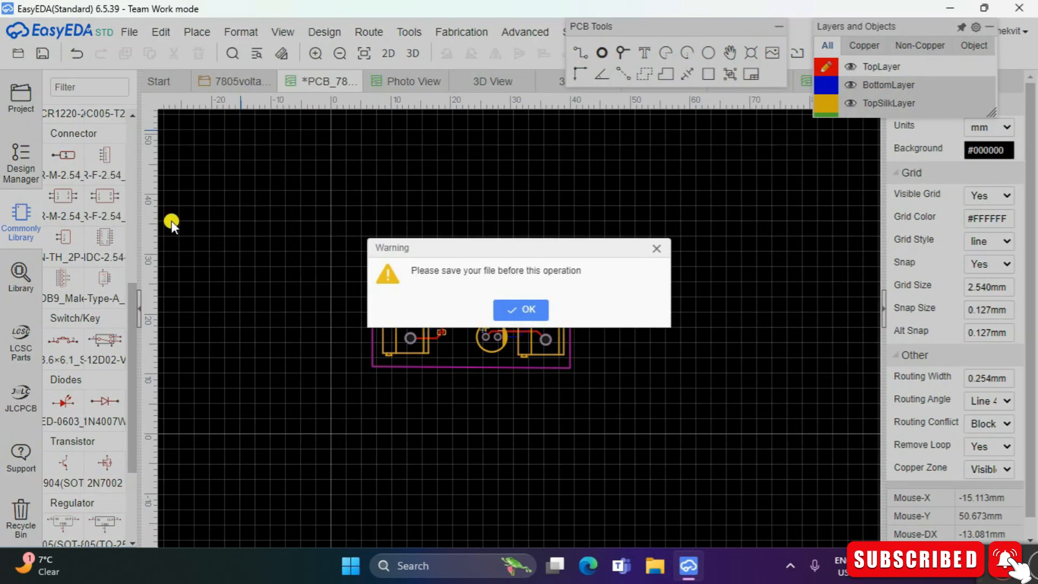
pyautogui.click(510, 311)
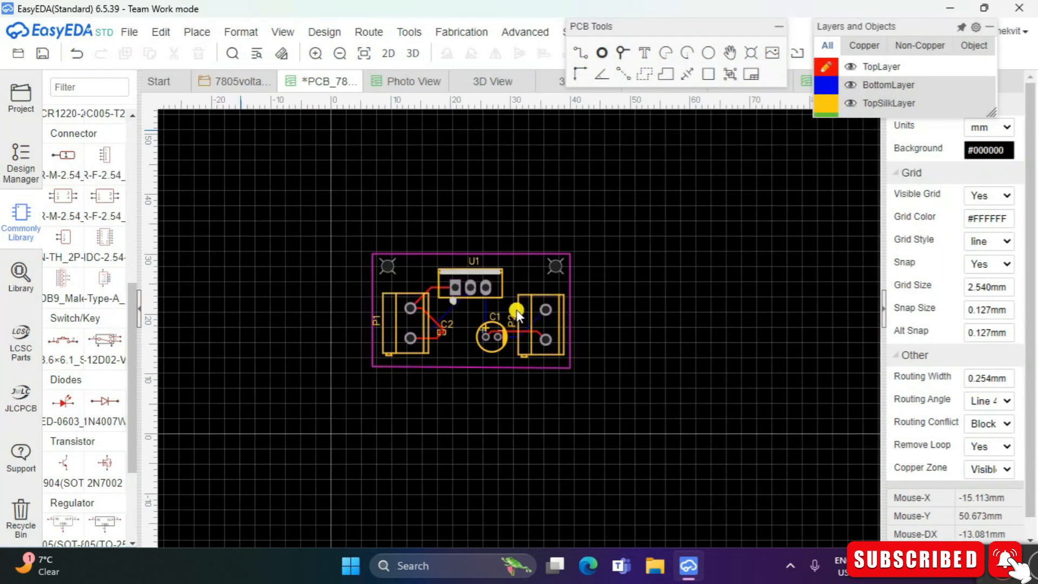
pyautogui.moveTo(128, 32)
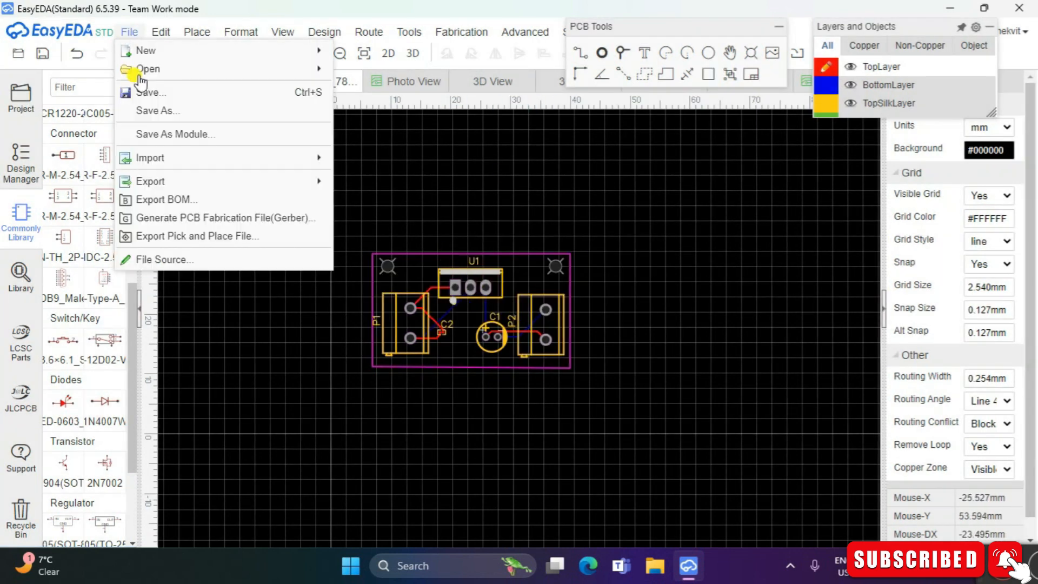
pyautogui.click(189, 217)
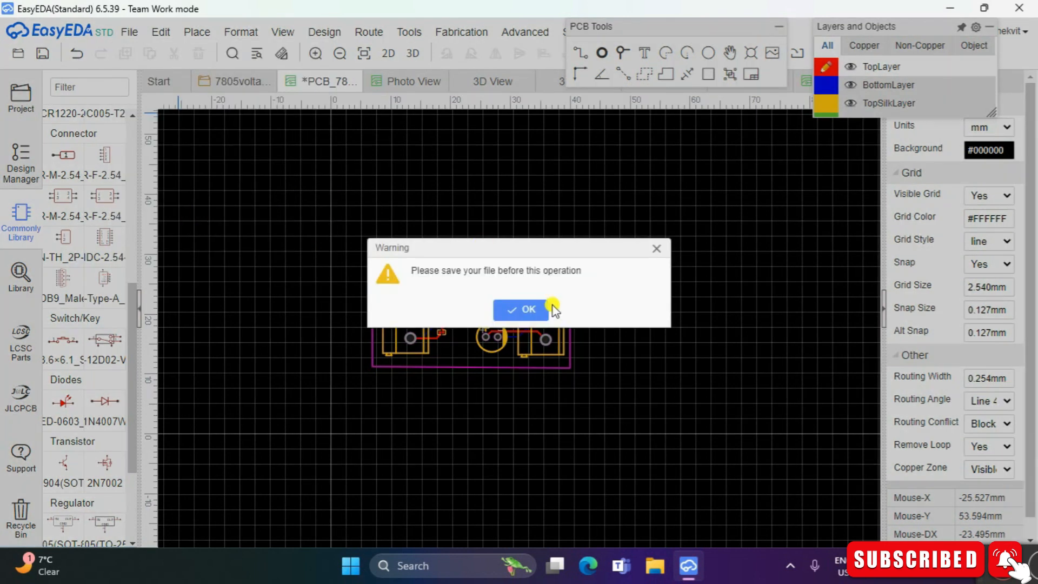
pyautogui.click(523, 303)
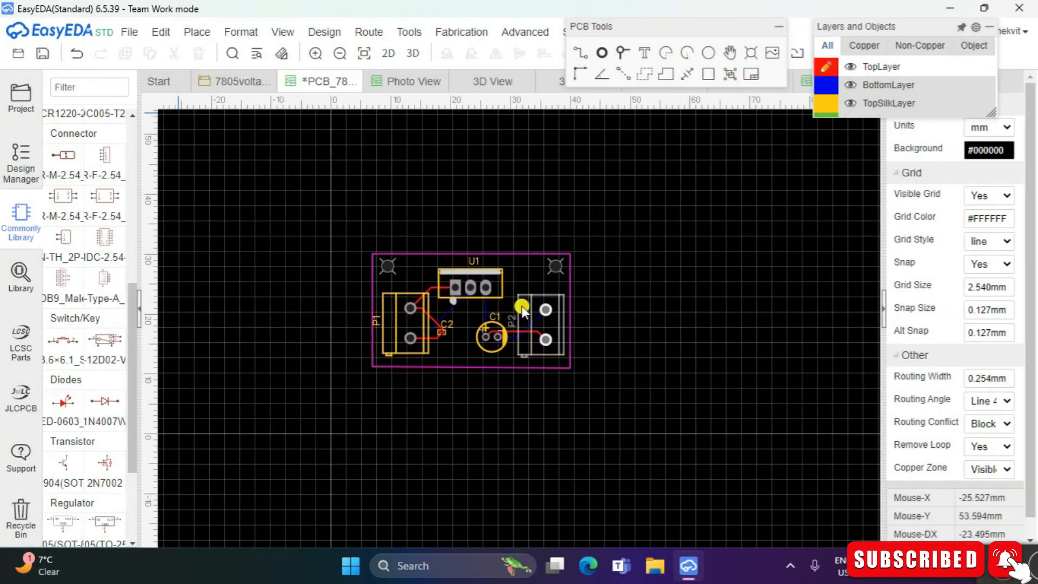
# Step: Save the PCB and open its Gerber fabrication file generation, choosing to run the design rule check first
pyautogui.moveTo(135, 34)
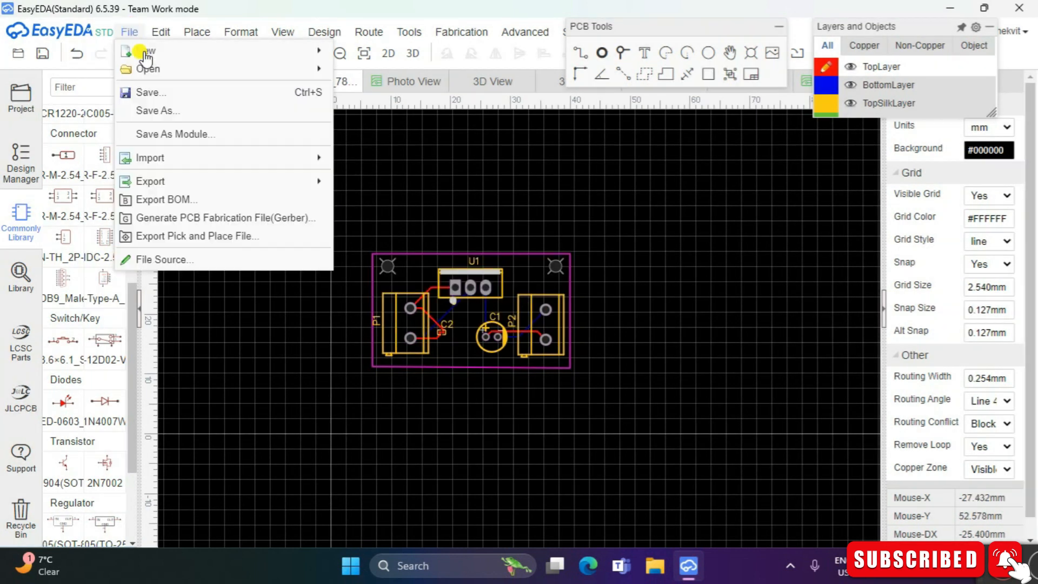
pyautogui.click(150, 93)
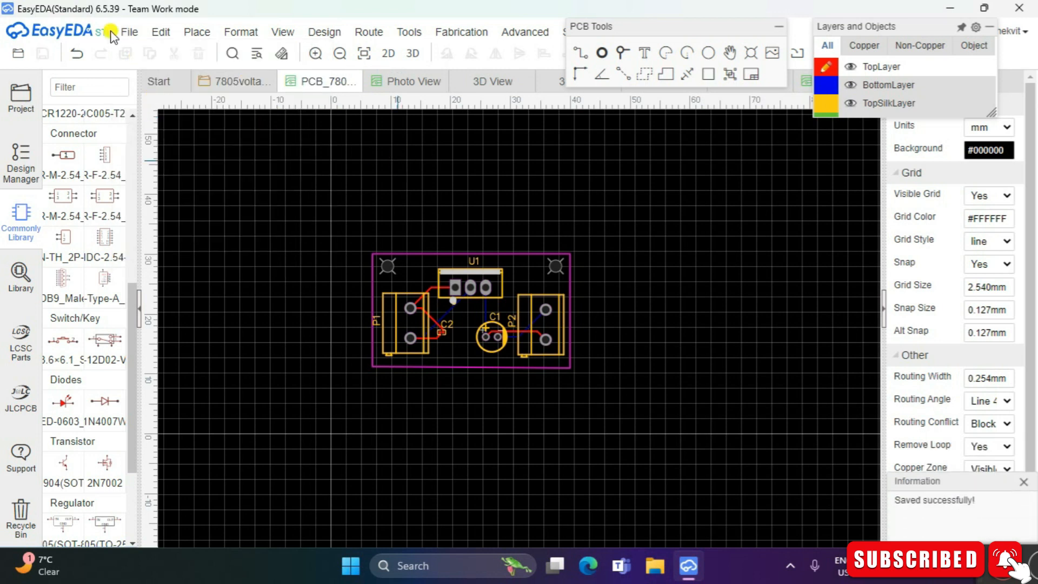
pyautogui.click(126, 32)
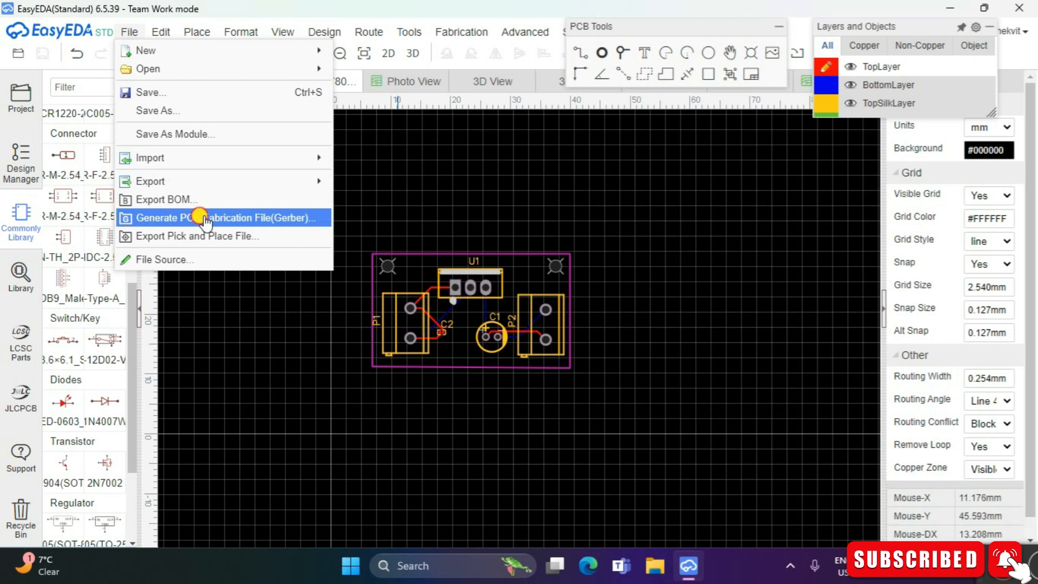
pyautogui.click(205, 218)
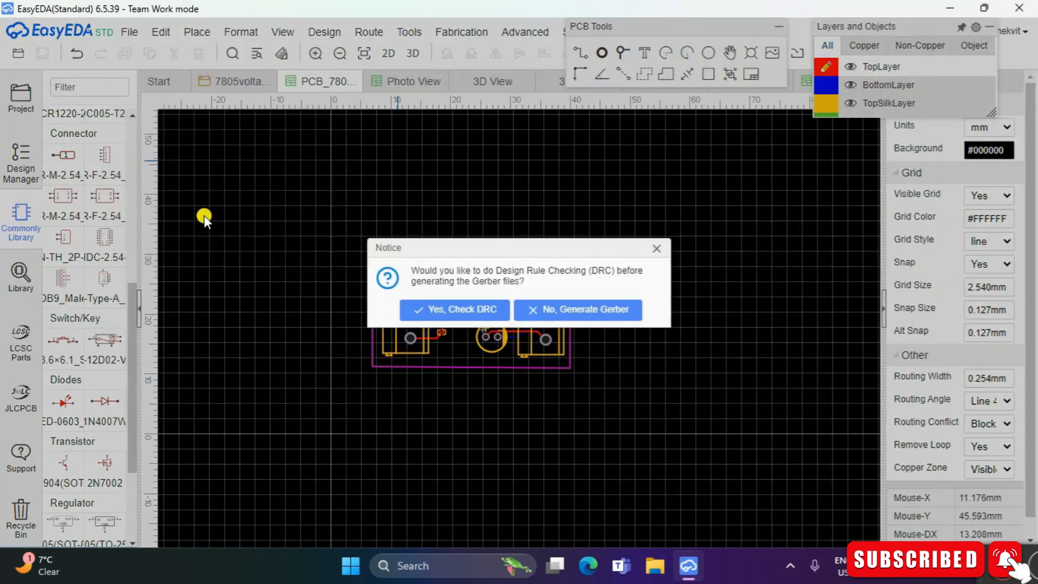
pyautogui.click(462, 309)
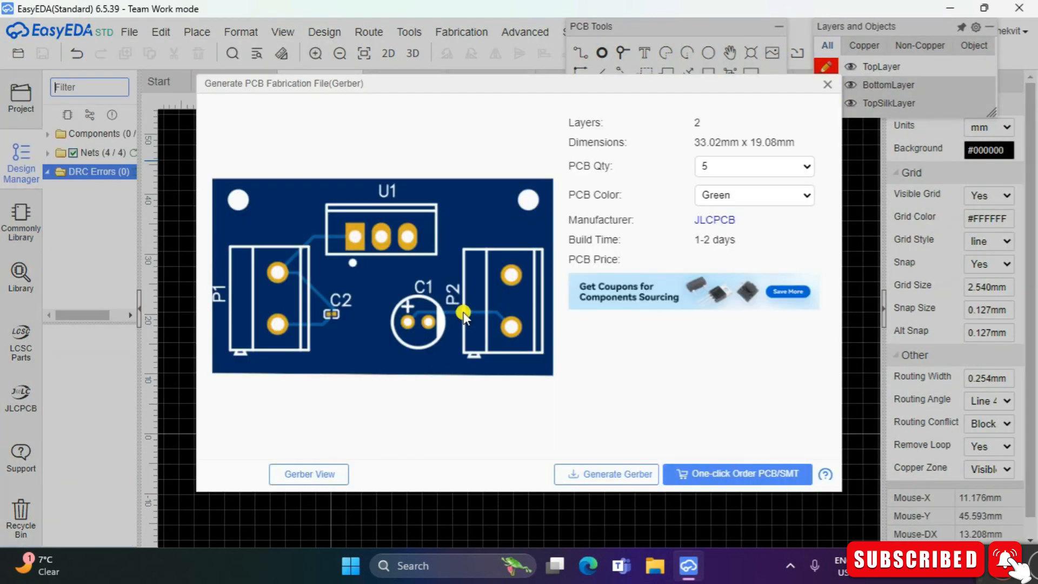